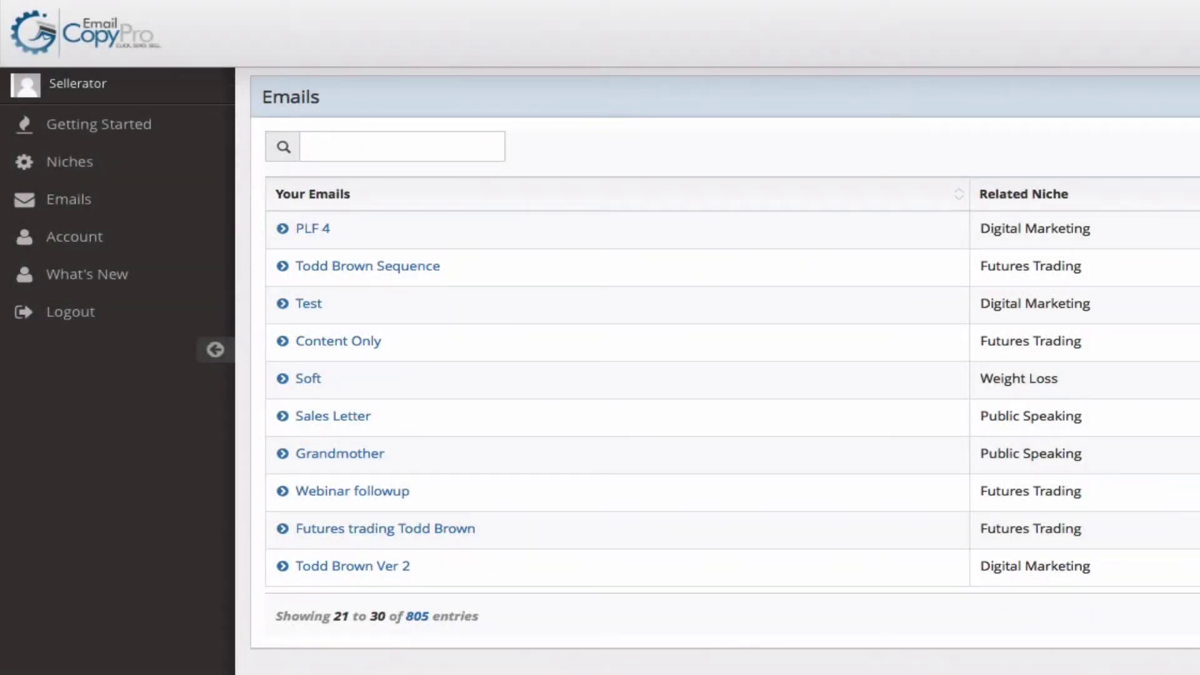
Try a search for 'sea' in the saved emails, clear it, and keep 10 entries per page
{"action": "left_click", "coordinate": [343, 151]}
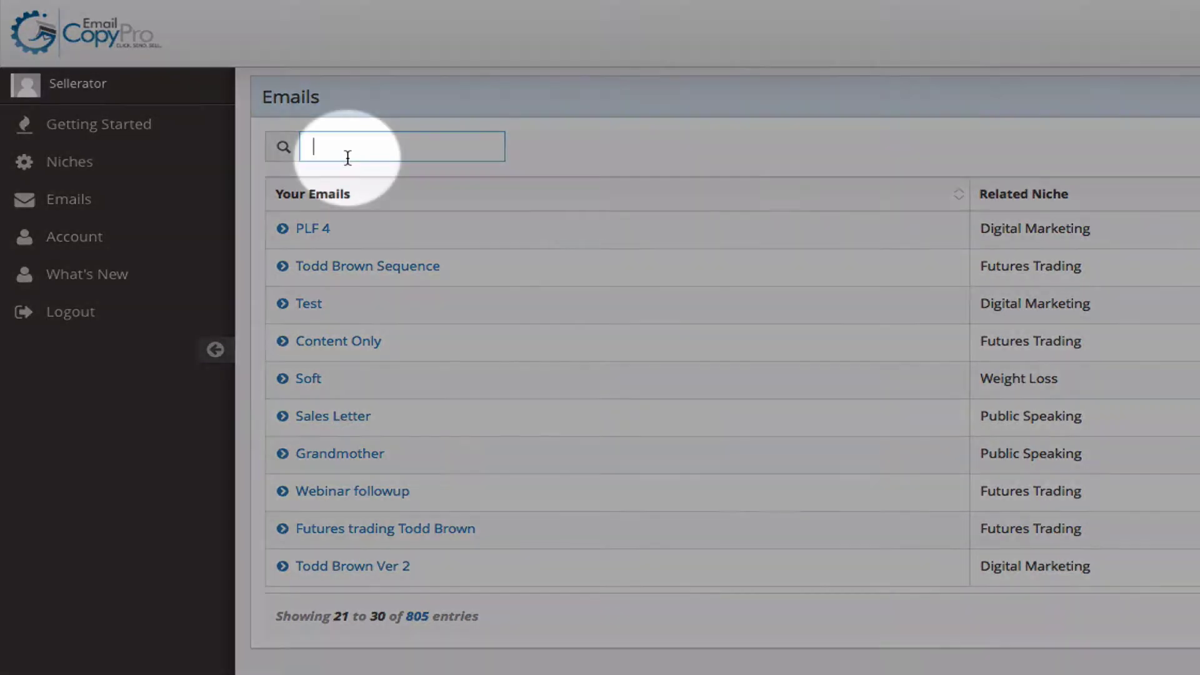
{"action": "type", "text": "sea"}
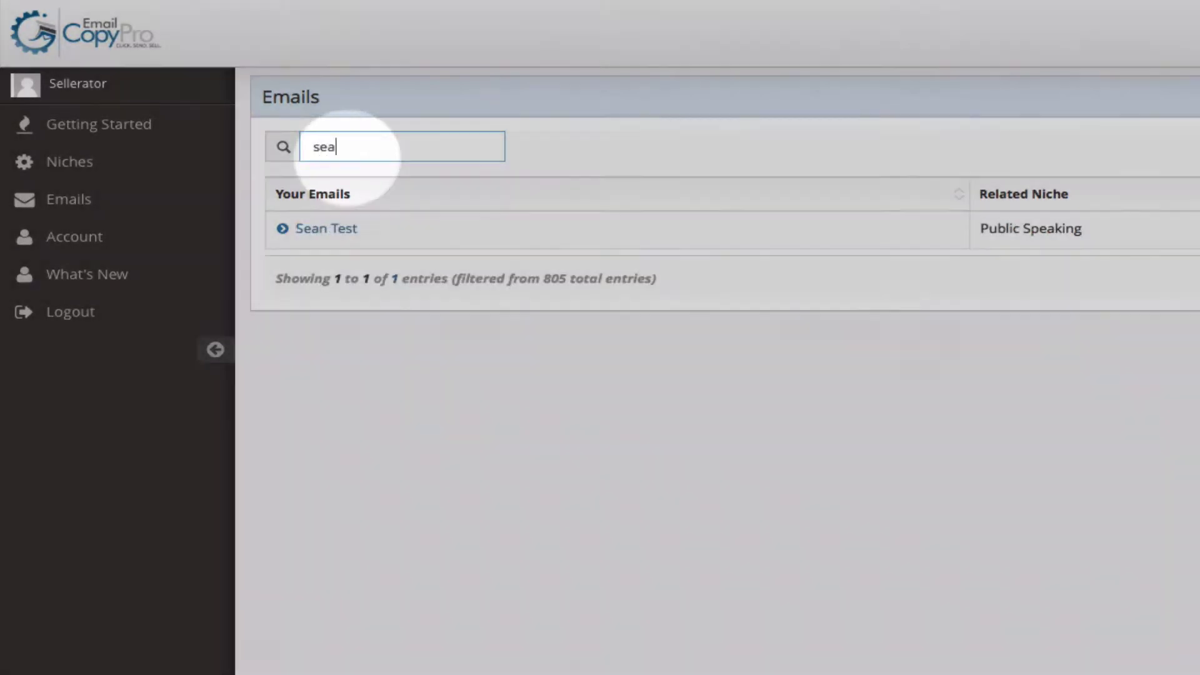
{"action": "key", "text": "BackSpace"}
{"action": "key", "text": "BackSpace"}
{"action": "key", "text": "BackSpace"}
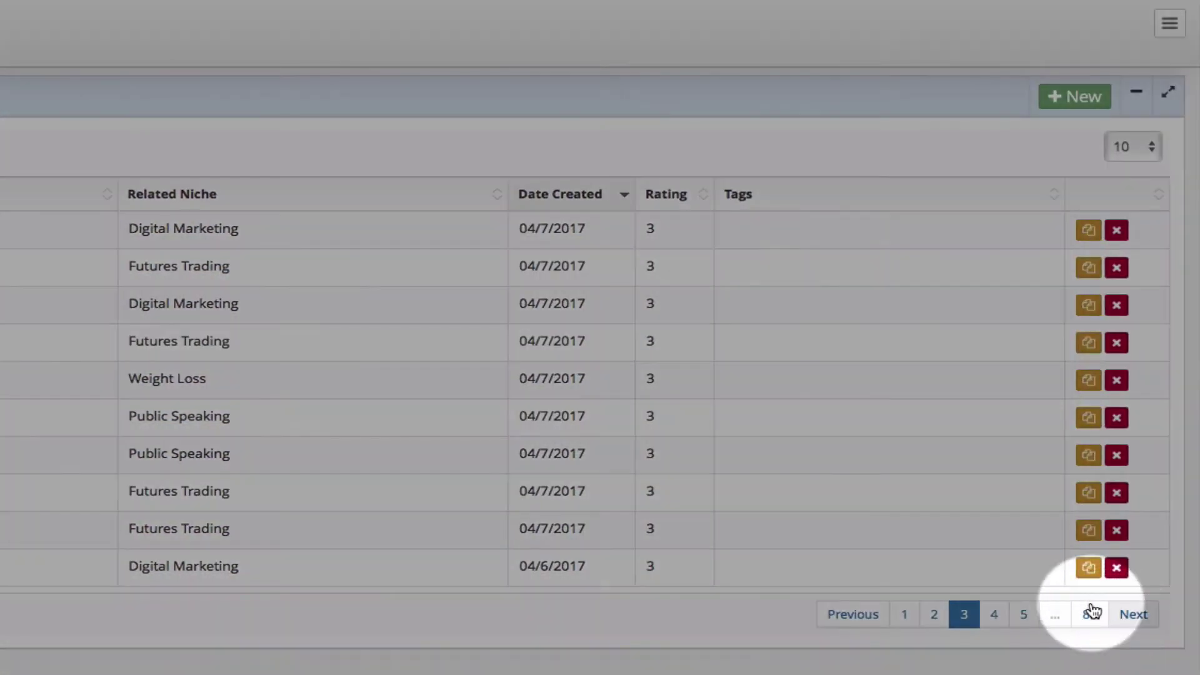
{"action": "left_click", "coordinate": [1127, 148]}
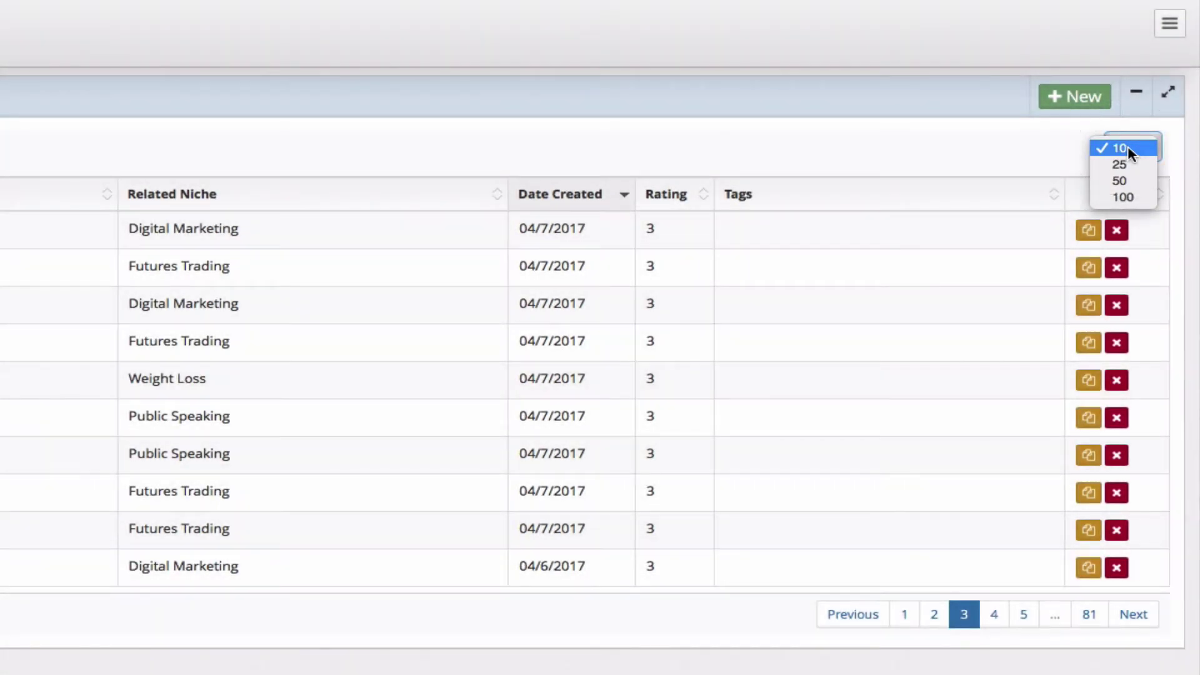
{"action": "left_click", "coordinate": [1128, 148]}
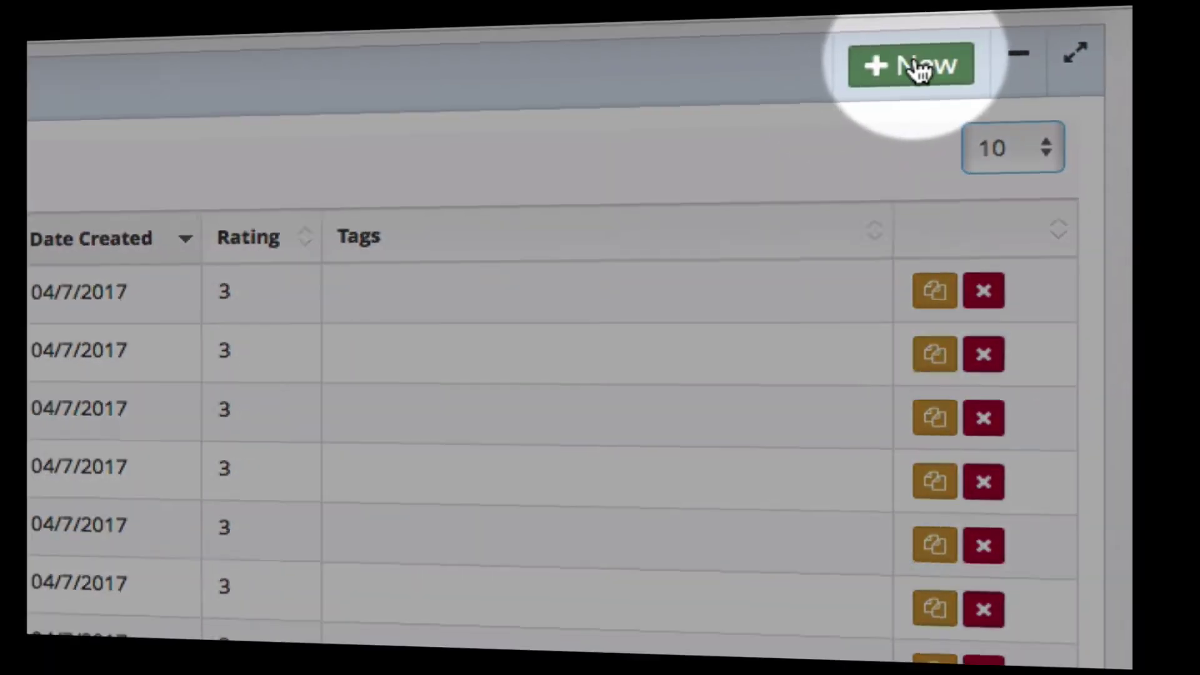
Start a new email titled 'Demo for Email CopyPro' with the niche Weight Loss
{"action": "left_click", "coordinate": [918, 65]}
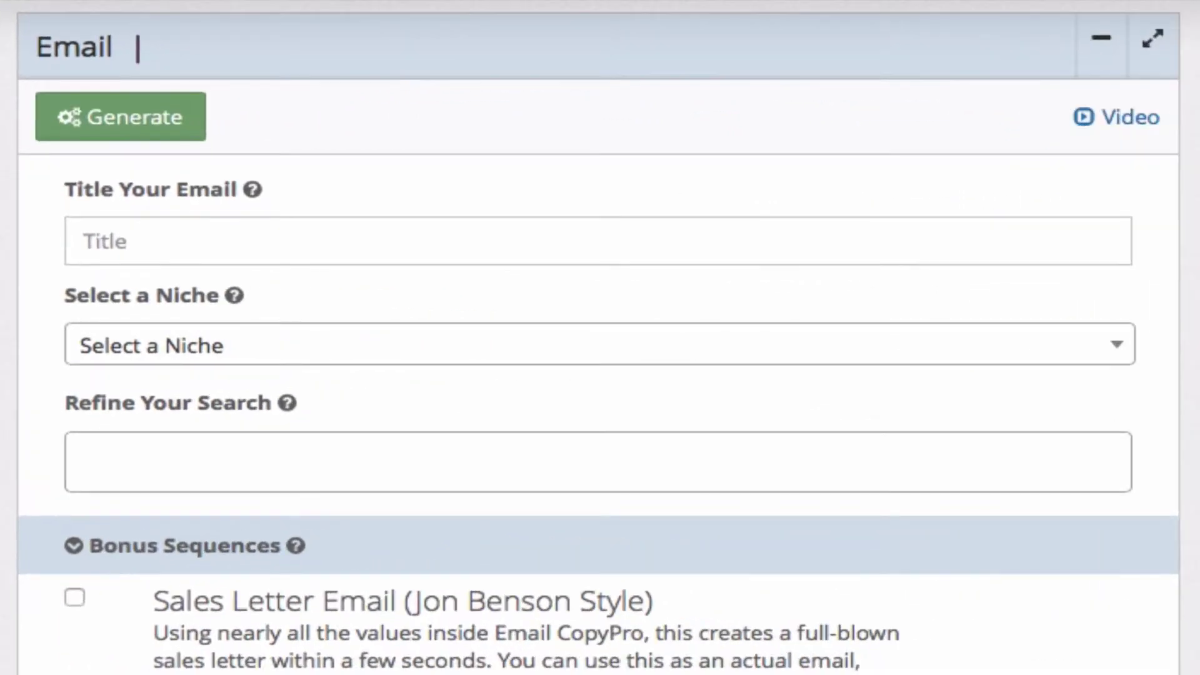
{"action": "left_click", "coordinate": [130, 249]}
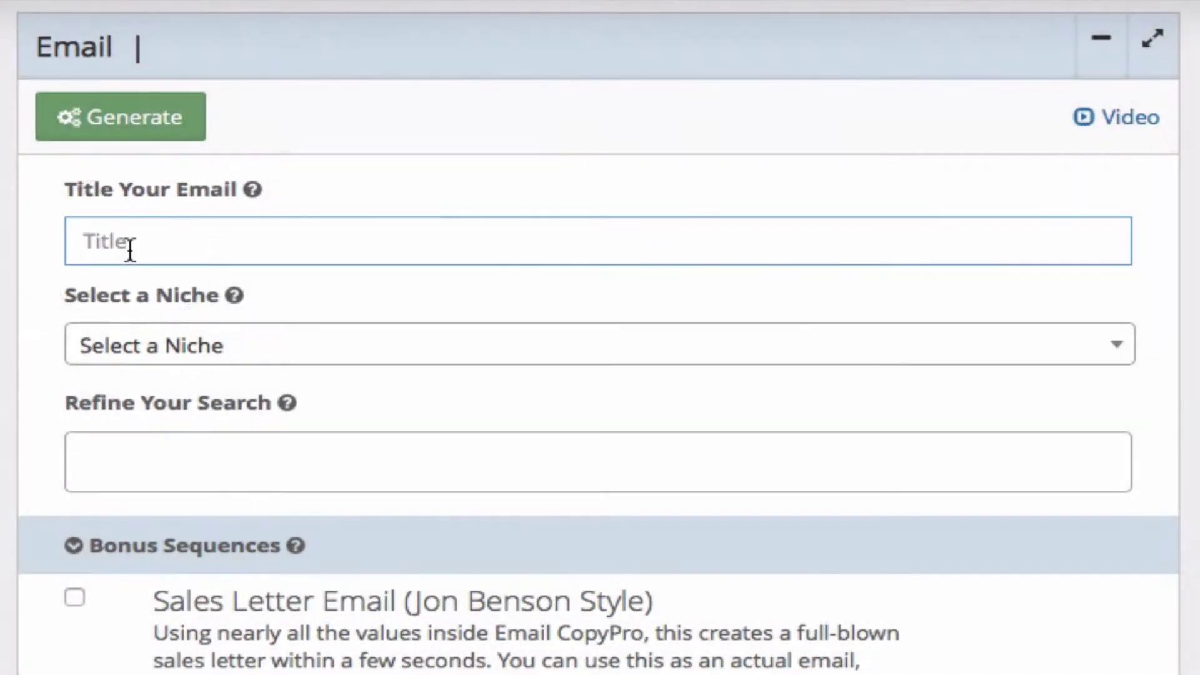
{"action": "type", "text": "Demo for Email CopyPro"}
{"action": "left_click", "coordinate": [481, 359]}
{"action": "scroll", "coordinate": [562, 485], "scroll_direction": "down", "scroll_amount": 3}
{"action": "scroll", "coordinate": [566, 494], "scroll_direction": "down", "scroll_amount": 3}
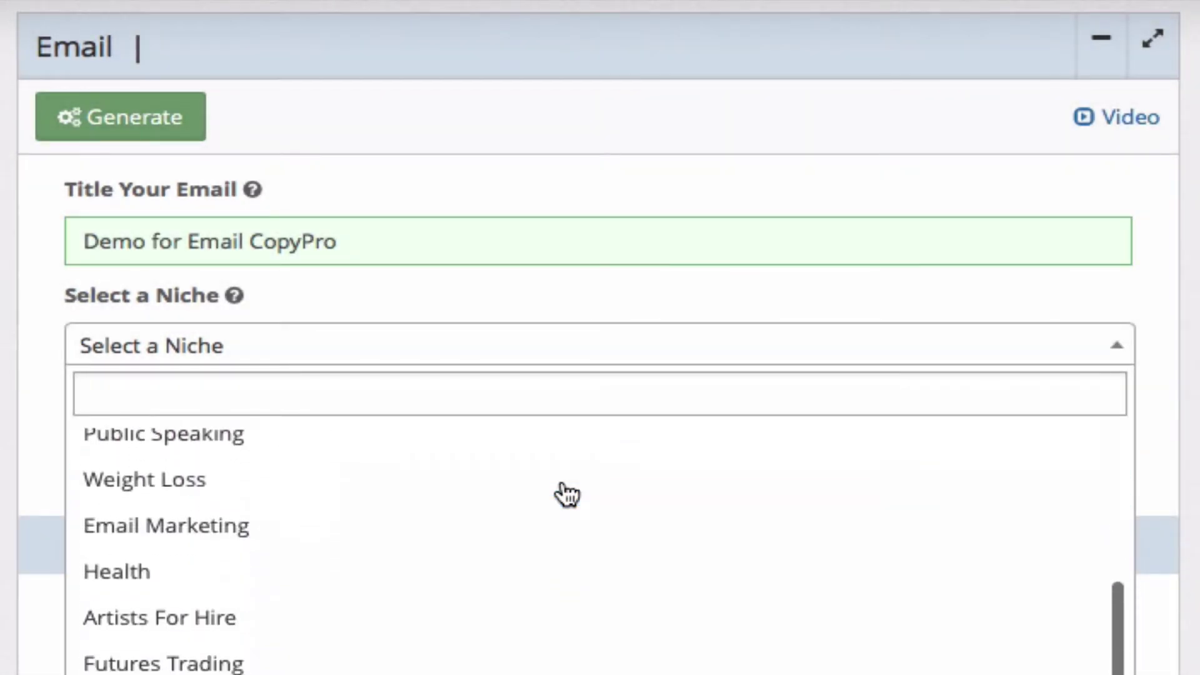
{"action": "left_click", "coordinate": [565, 482]}
Add 'promo' as the Refine Your Search keyword tag after trying a few other keywords
{"action": "left_click", "coordinate": [293, 455]}
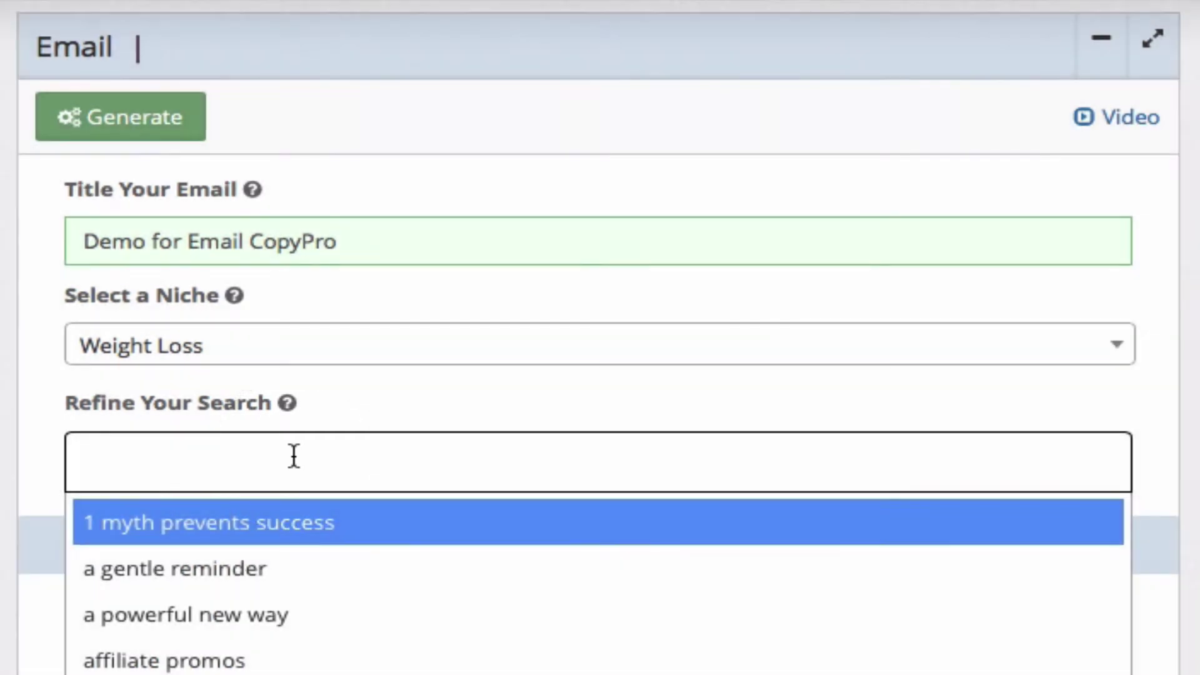
{"action": "type", "text": "when"}
{"action": "key", "text": "BackSpace"}
{"action": "key", "text": "BackSpace"}
{"action": "key", "text": "BackSpace"}
{"action": "key", "text": "BackSpace"}
{"action": "type", "text": "soft"}
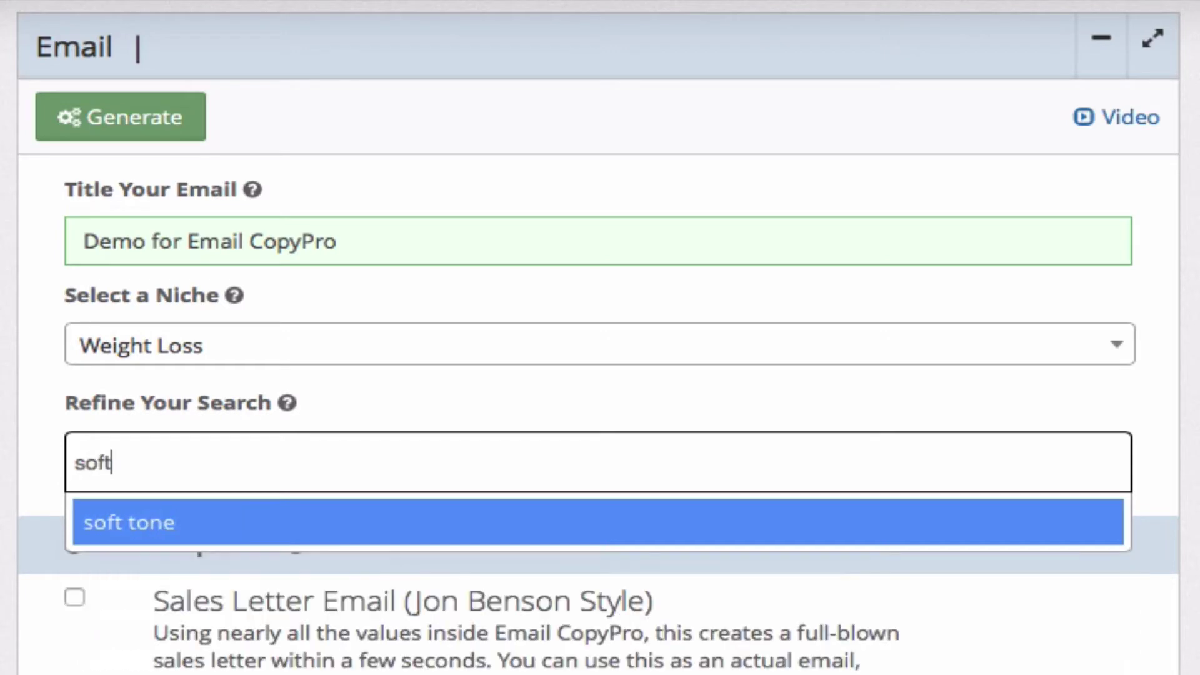
{"action": "key", "text": "BackSpace"}
{"action": "key", "text": "BackSpace"}
{"action": "key", "text": "BackSpace"}
{"action": "key", "text": "BackSpace"}
{"action": "type", "text": "agg"}
{"action": "key", "text": "BackSpace"}
{"action": "key", "text": "BackSpace"}
{"action": "key", "text": "BackSpace"}
{"action": "type", "text": "base"}
{"action": "key", "text": "BackSpace"}
{"action": "key", "text": "BackSpace"}
{"action": "key", "text": "BackSpace"}
{"action": "key", "text": "BackSpace"}
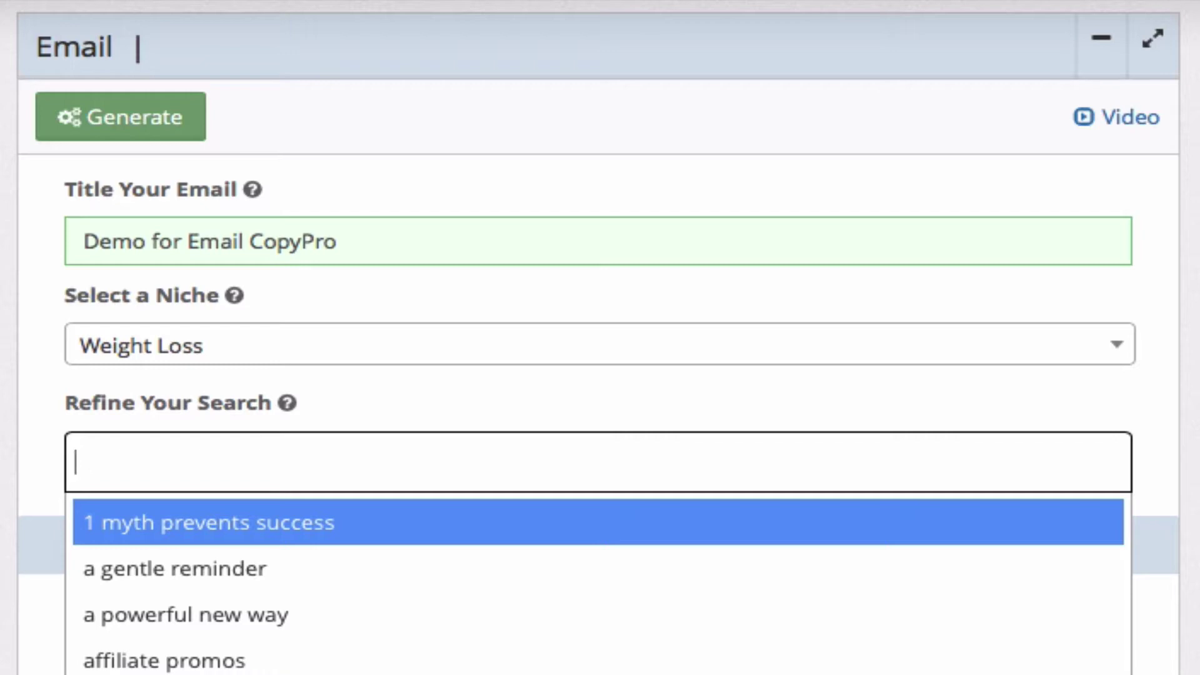
{"action": "type", "text": "prom"}
{"action": "key", "text": "Down"}
{"action": "key", "text": "Down"}
{"action": "key", "text": "Return"}
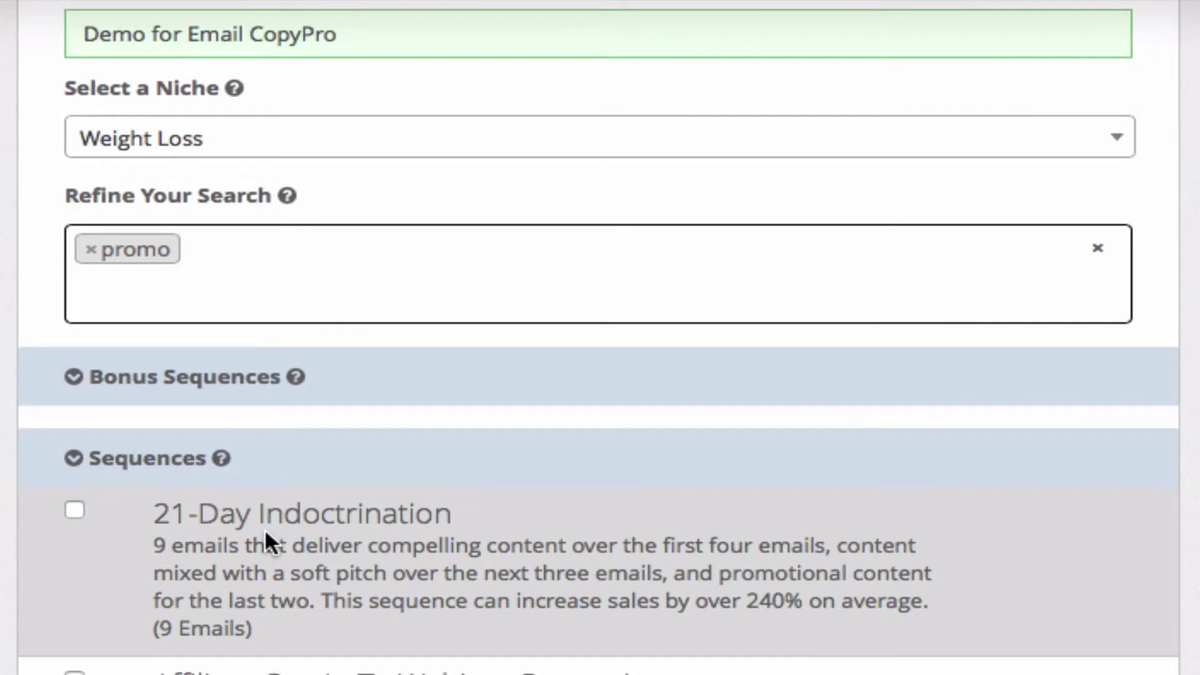
Collapse and re-expand the Sequences group, then scroll down to the Promo single emails
{"action": "left_click", "coordinate": [161, 459]}
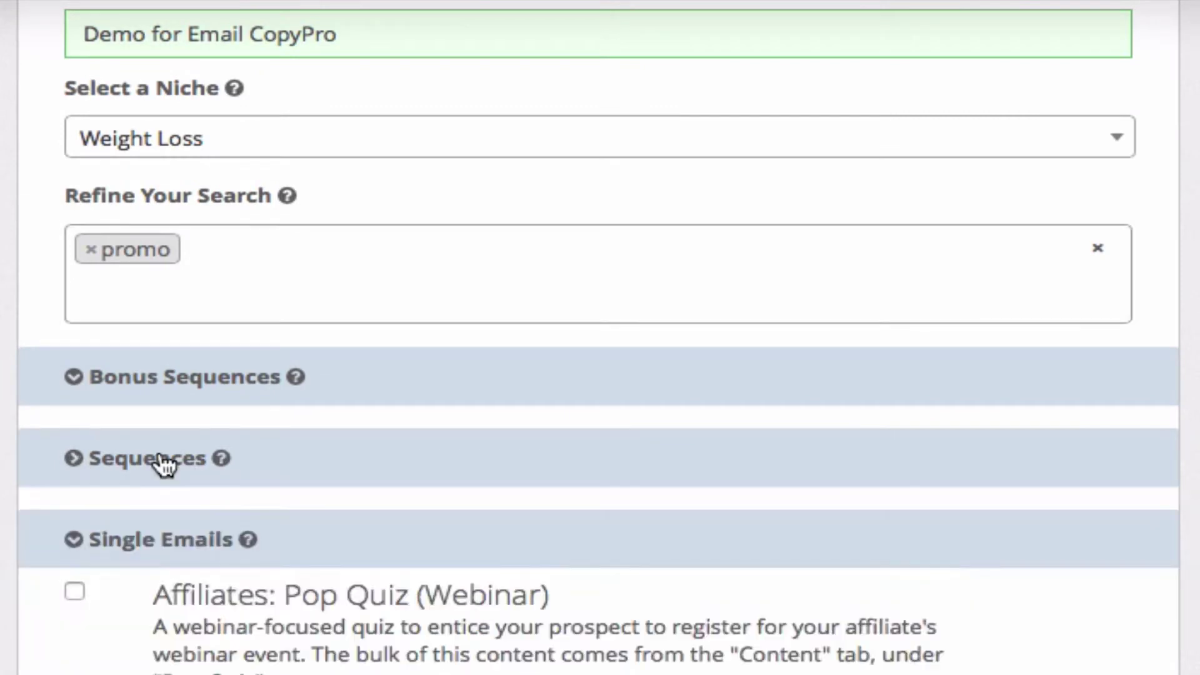
{"action": "left_click", "coordinate": [159, 461]}
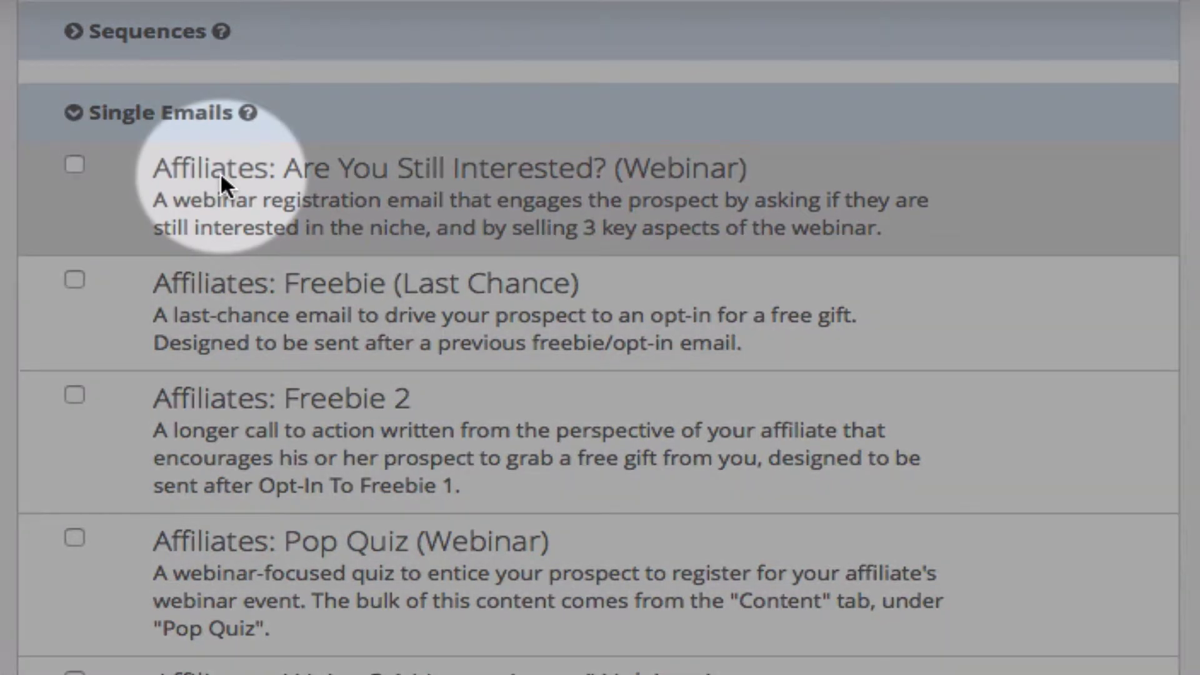
{"action": "scroll", "coordinate": [284, 343], "scroll_direction": "down", "scroll_amount": 10}
{"action": "scroll", "coordinate": [341, 372], "scroll_direction": "down", "scroll_amount": 15}
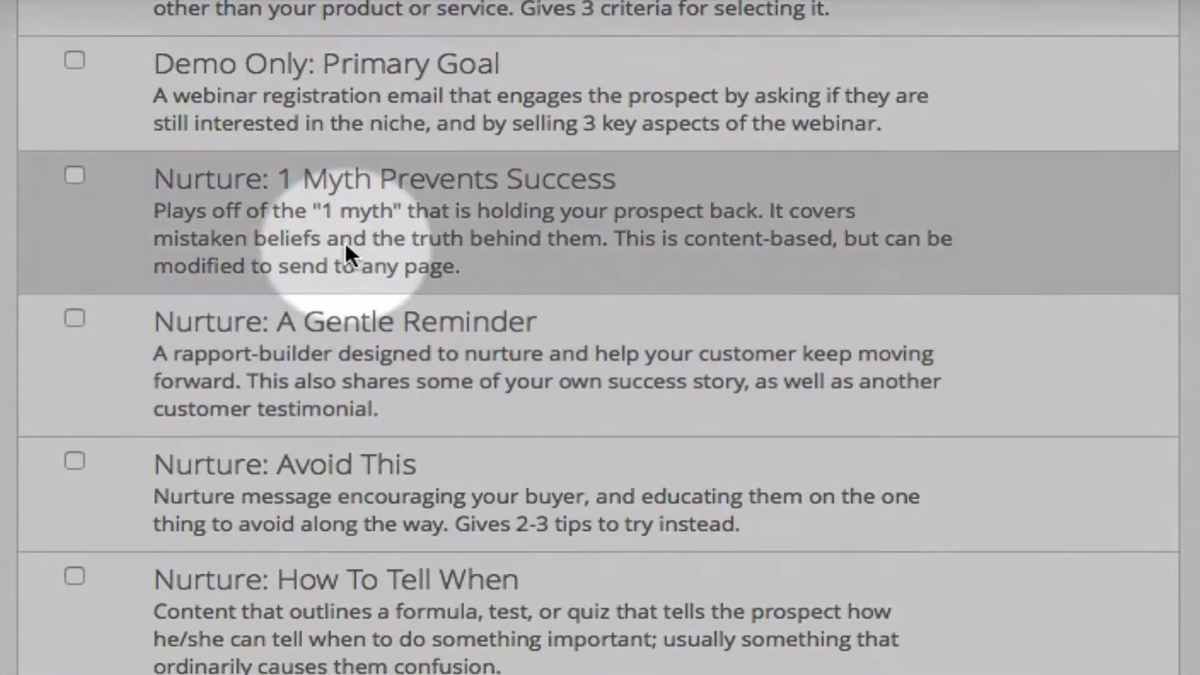
{"action": "scroll", "coordinate": [366, 280], "scroll_direction": "down", "scroll_amount": 15}
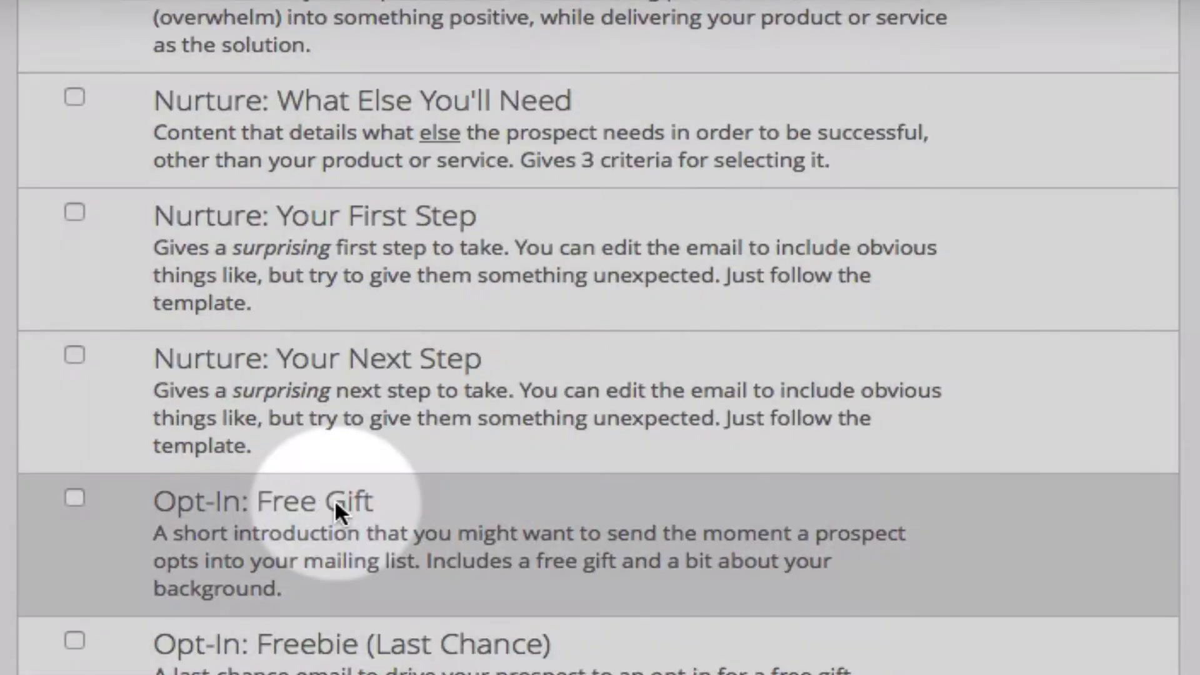
{"action": "scroll", "coordinate": [335, 499], "scroll_direction": "down", "scroll_amount": 15}
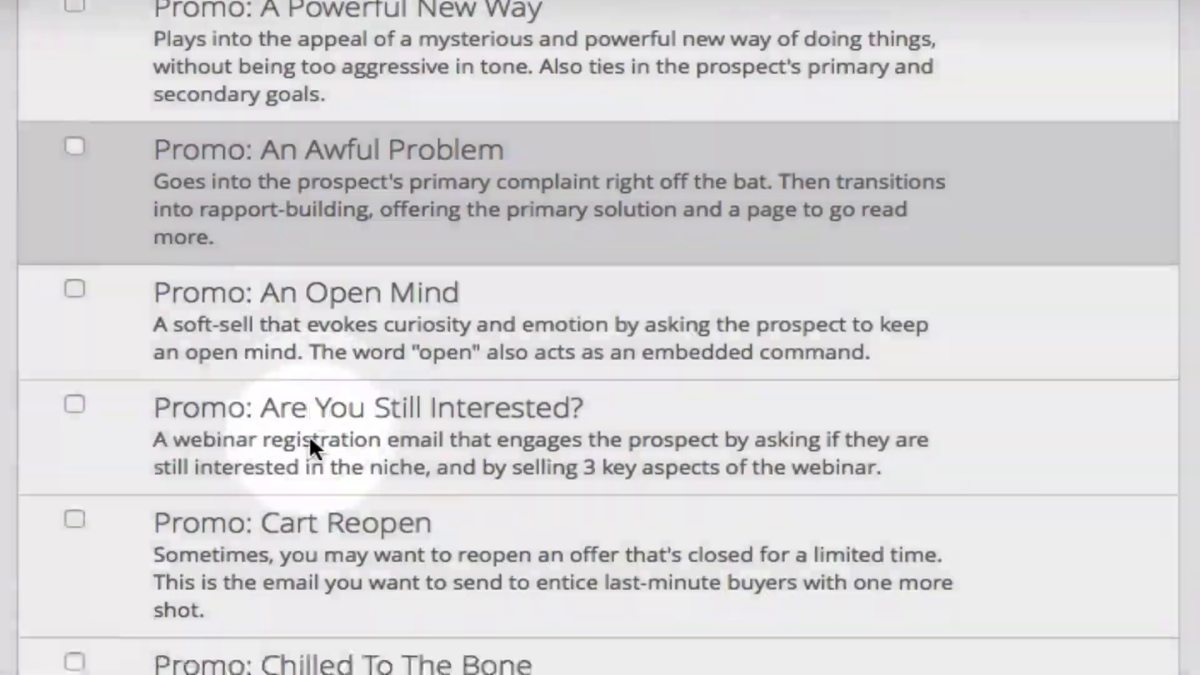
{"action": "scroll", "coordinate": [314, 528], "scroll_direction": "down", "scroll_amount": 5}
{"action": "scroll", "coordinate": [306, 562], "scroll_direction": "down", "scroll_amount": 8}
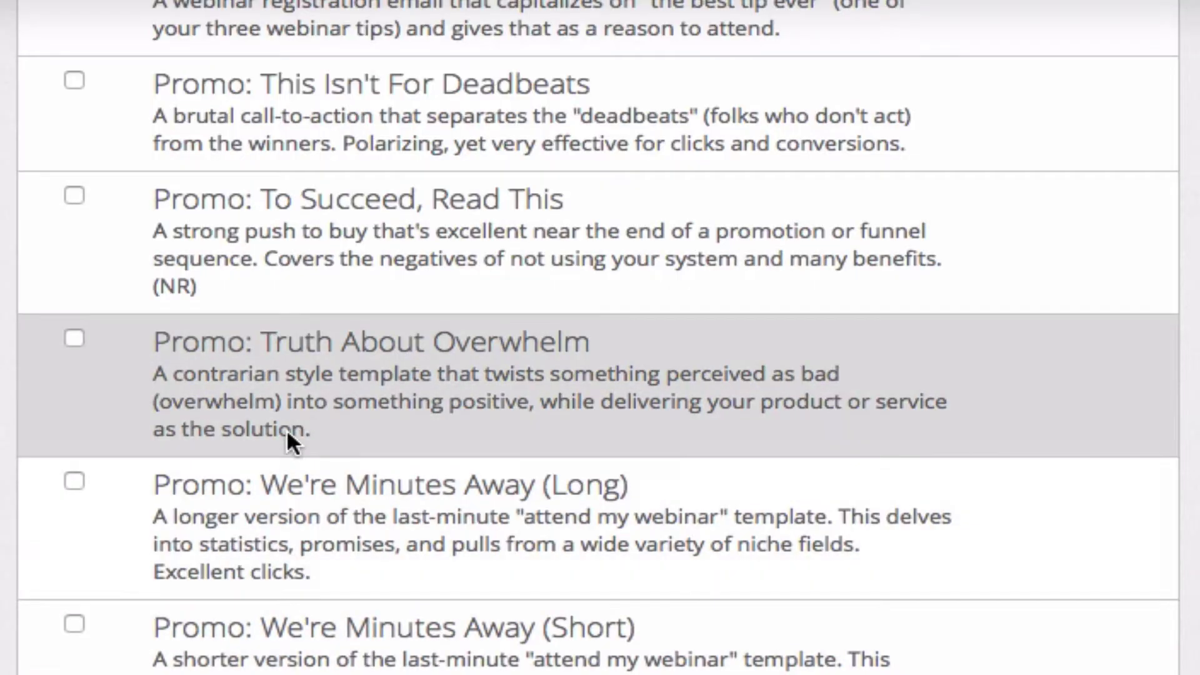
Tick the Promo templates so only 'Truth About Overwhelm' remains selected
{"action": "left_click", "coordinate": [300, 413]}
{"action": "left_click", "coordinate": [330, 182]}
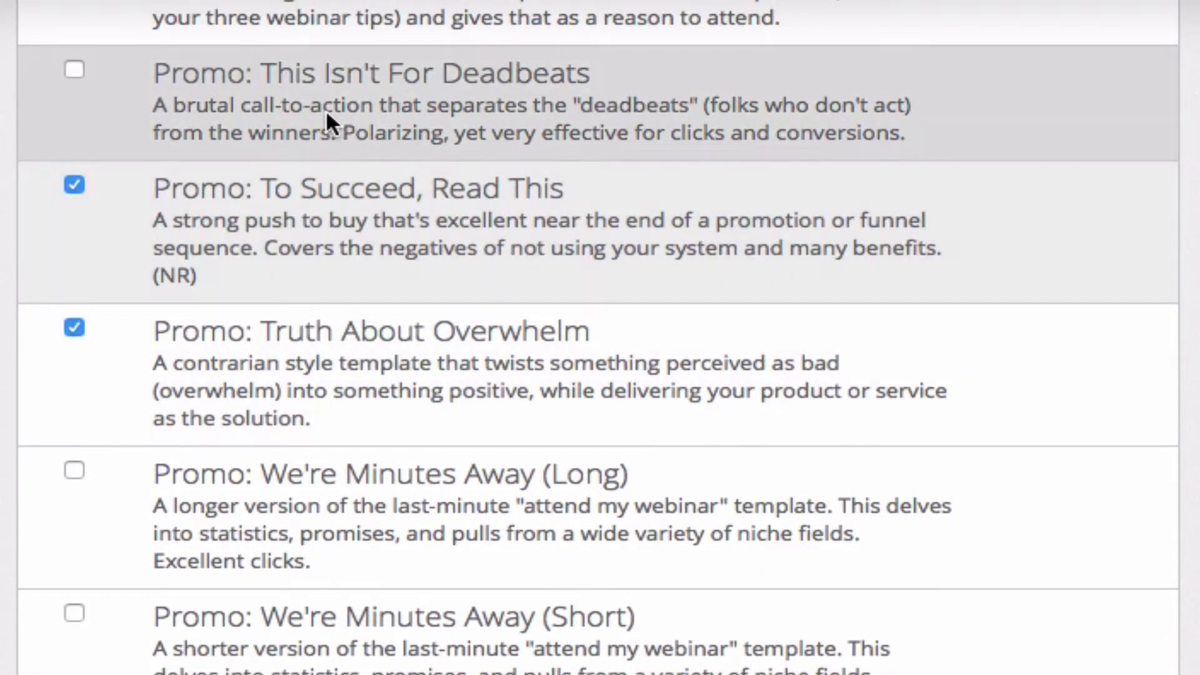
{"action": "left_click", "coordinate": [328, 119]}
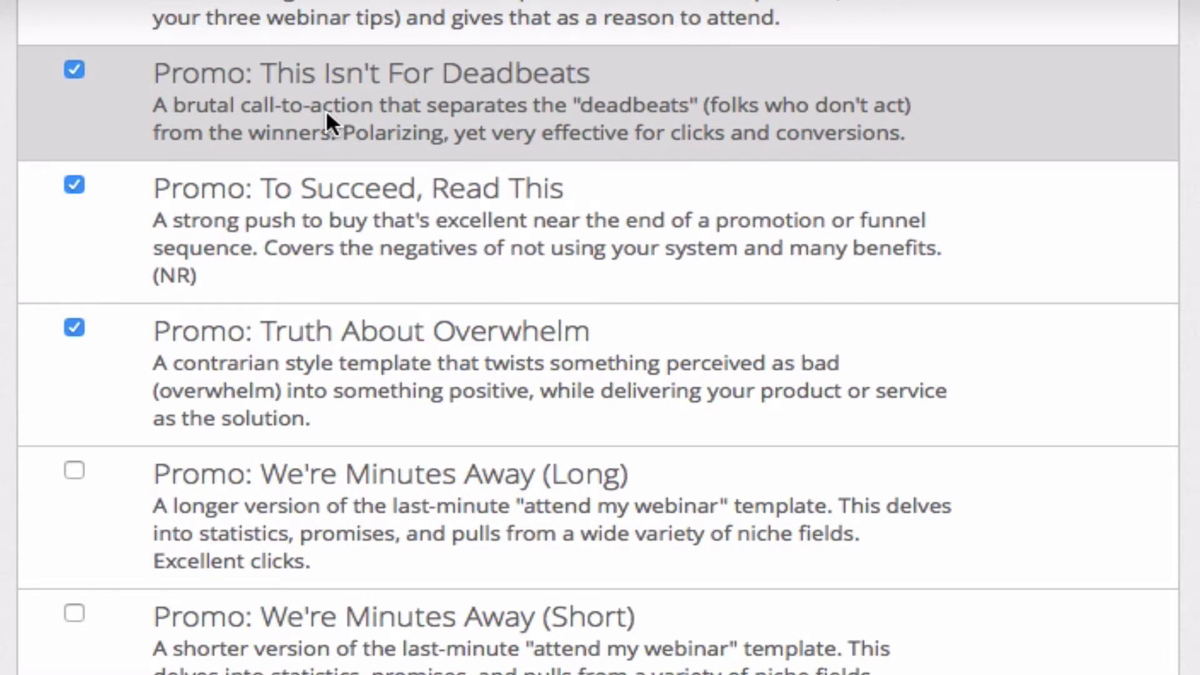
{"action": "left_click", "coordinate": [314, 134]}
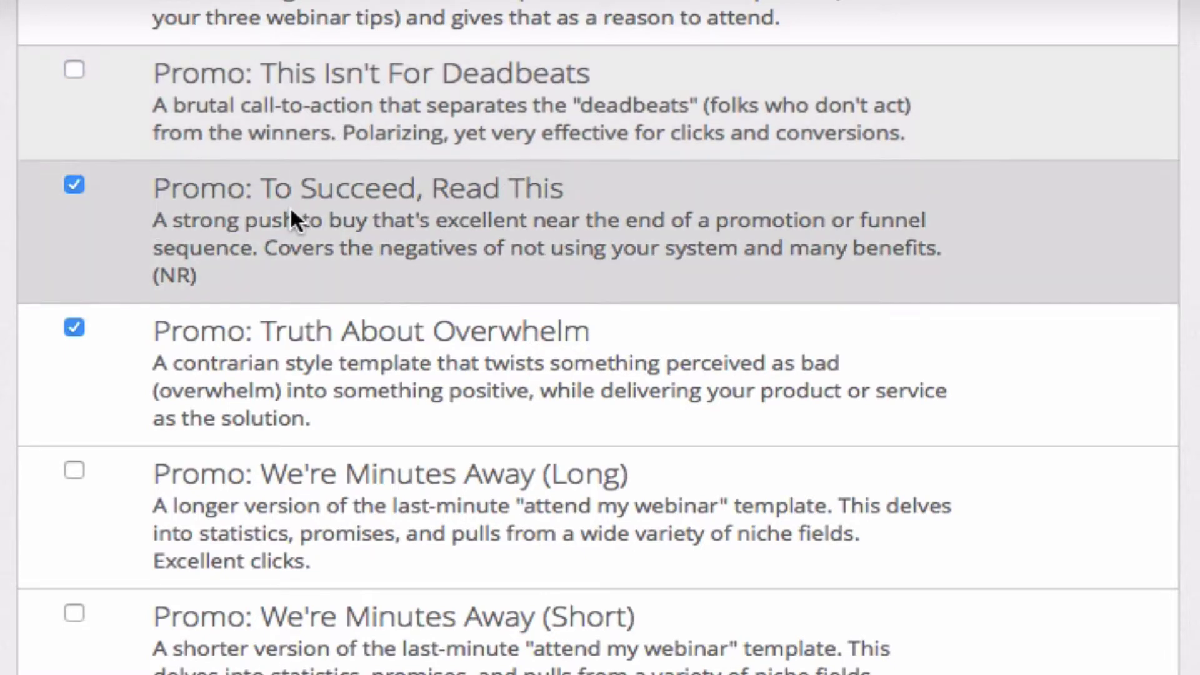
{"action": "left_click", "coordinate": [290, 207]}
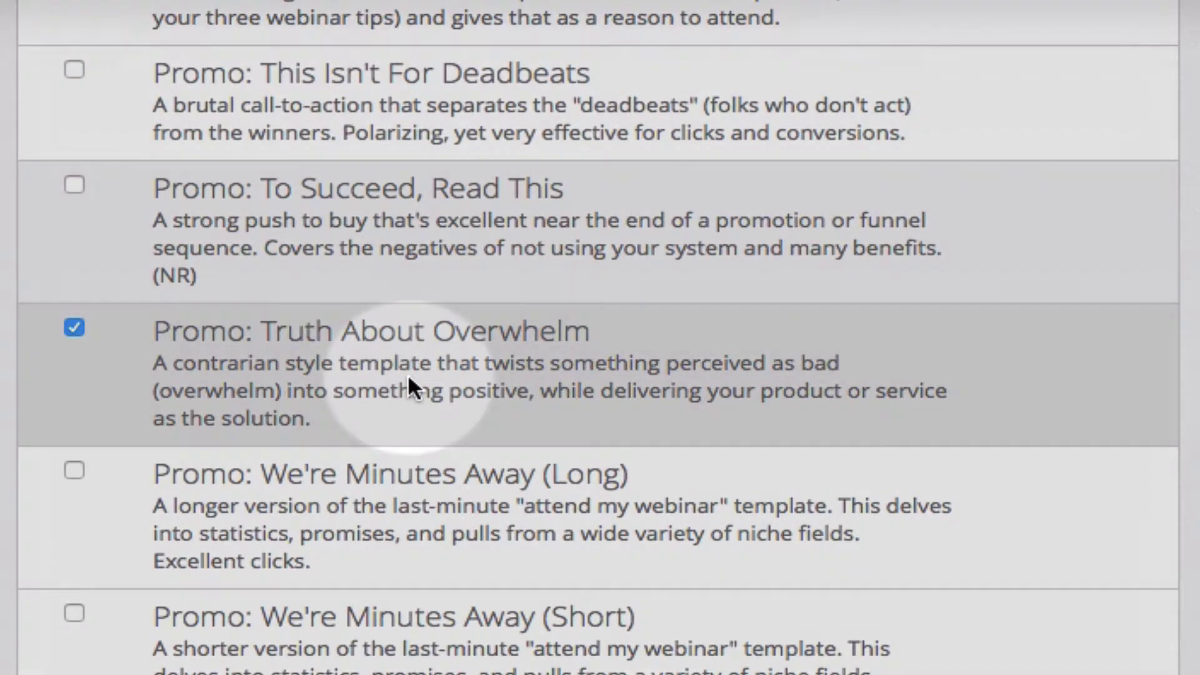
{"action": "scroll", "coordinate": [408, 379], "scroll_direction": "up", "scroll_amount": 1}
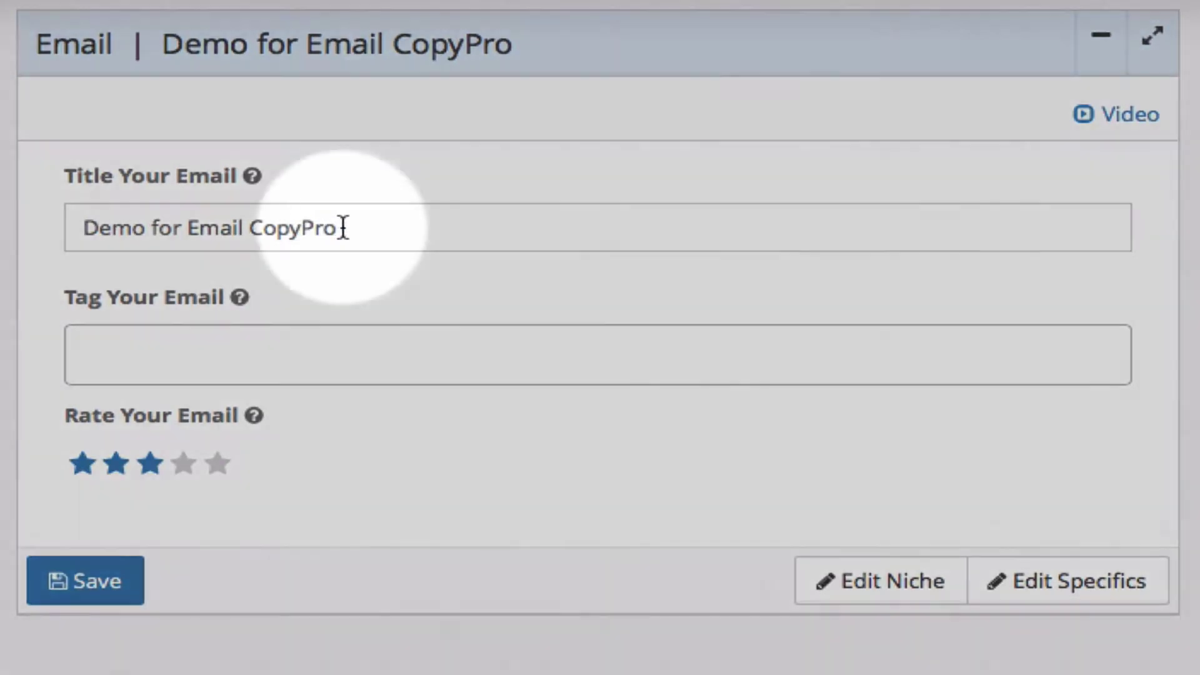
Add the tag 'great opens' and settle the rating at five stars after briefly trying two
{"action": "left_click_drag", "start_coordinate": [343, 227], "coordinate": [23, 228]}
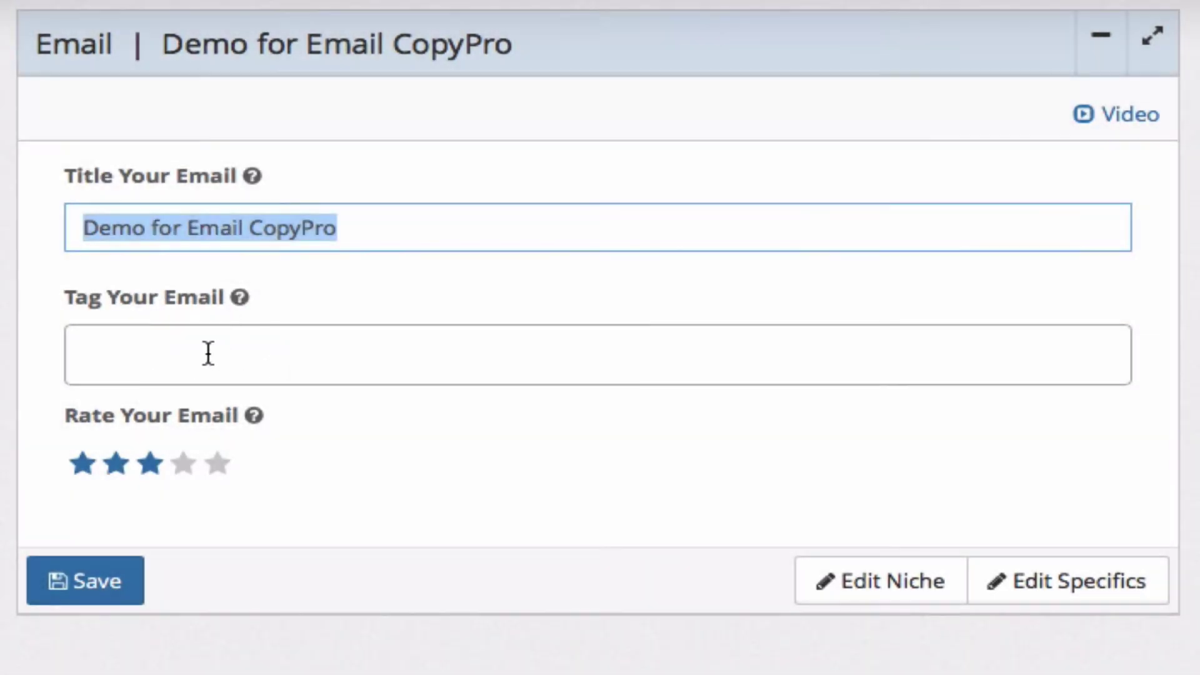
{"action": "left_click", "coordinate": [208, 352]}
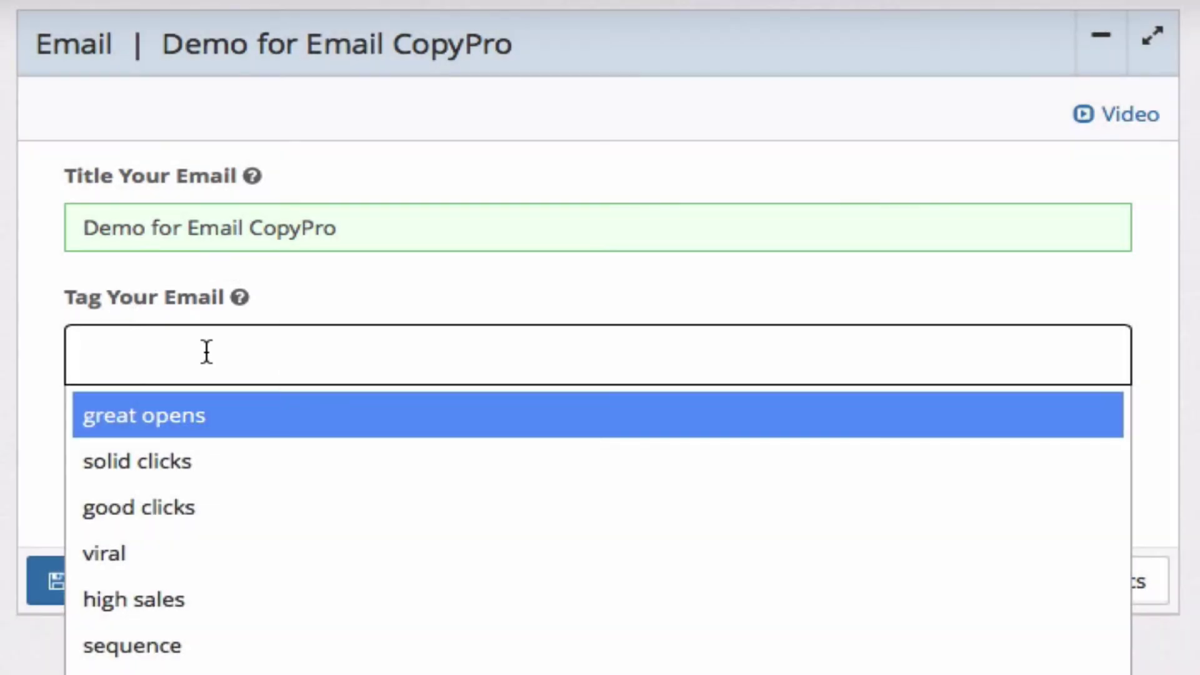
{"action": "key", "text": "Return"}
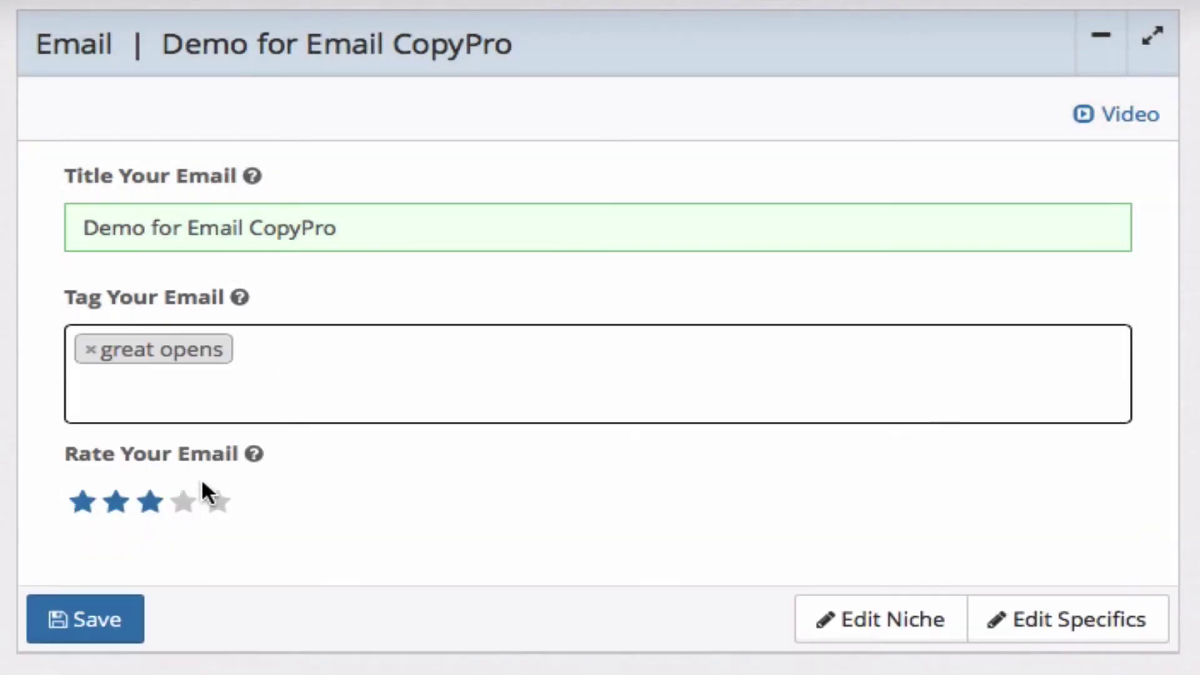
{"action": "left_click", "coordinate": [185, 503]}
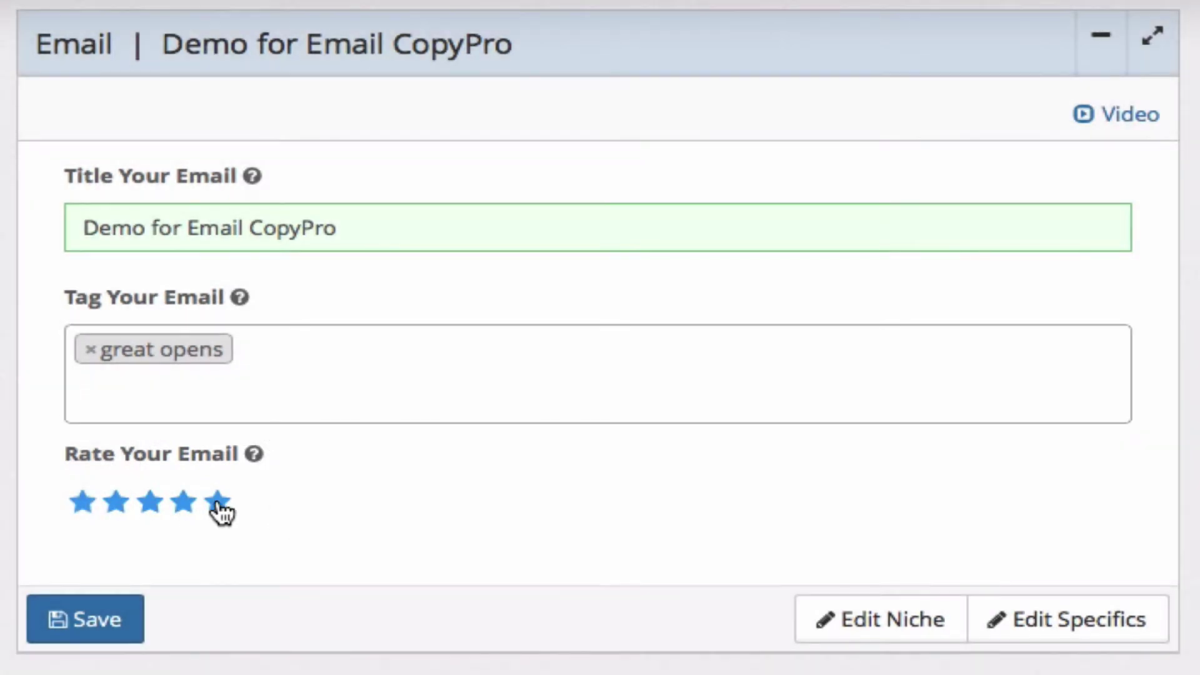
{"action": "left_click", "coordinate": [122, 507]}
{"action": "left_click", "coordinate": [96, 619]}
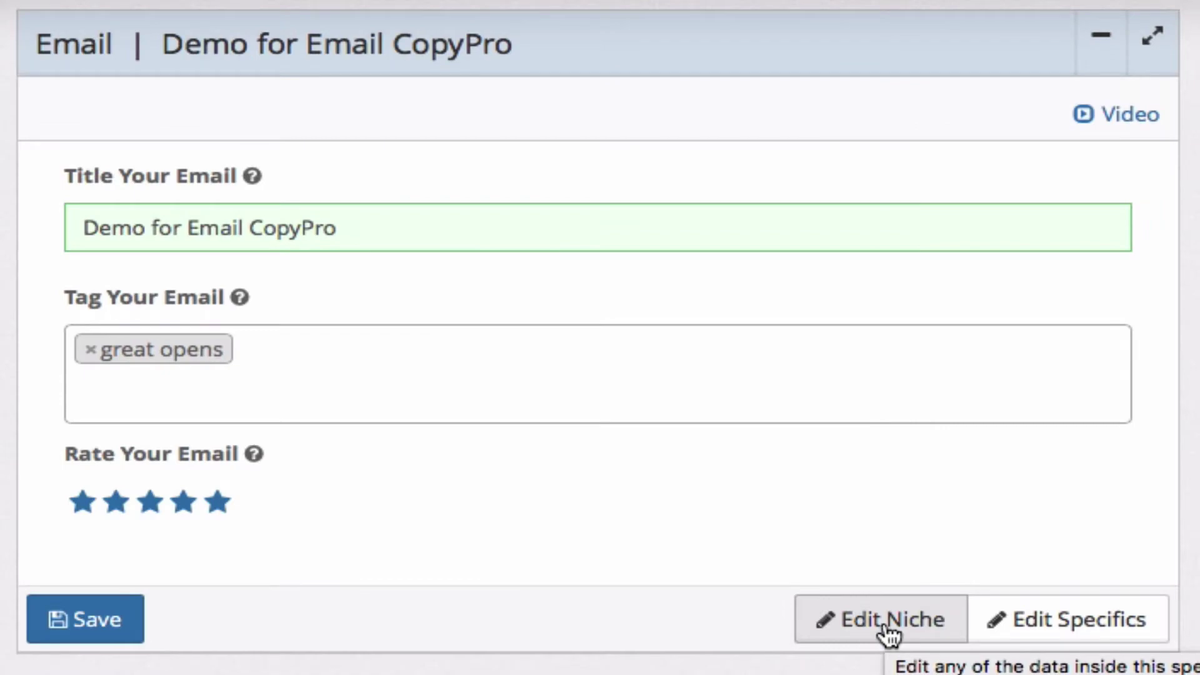
Choose Edit Niche and save the email at the confirmation prompt
{"action": "left_click", "coordinate": [886, 628]}
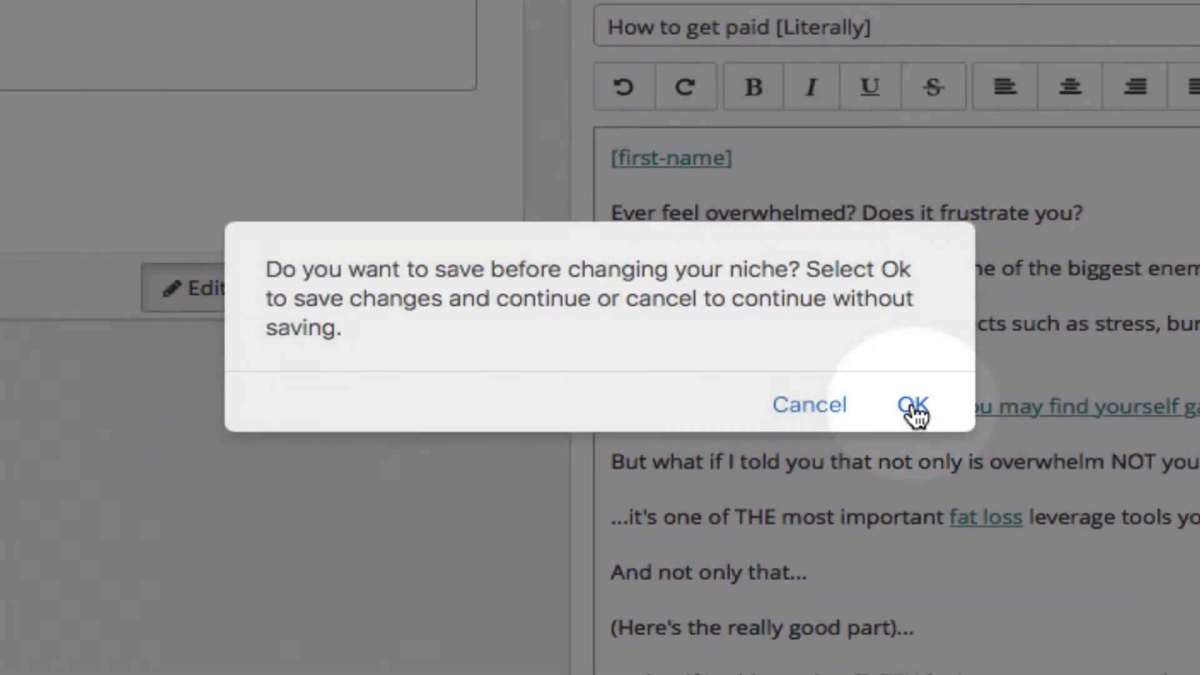
{"action": "left_click", "coordinate": [913, 406]}
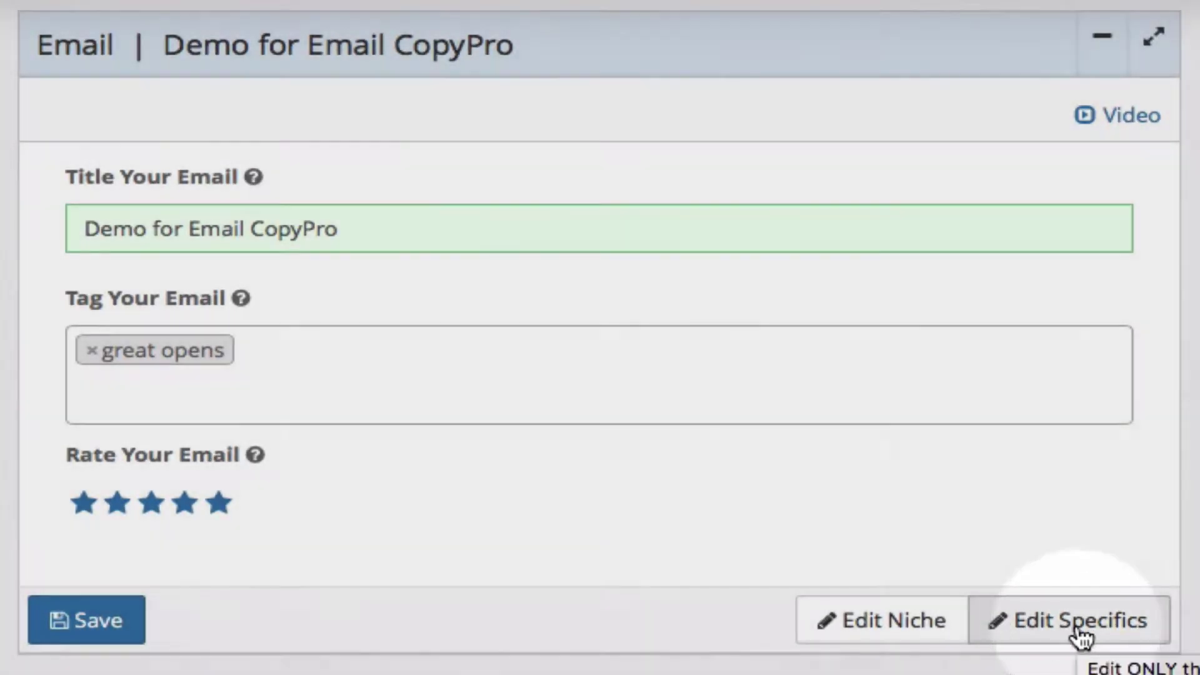
Save at the Edit Specifics prompt, pick the greeting 'What's up,' and continue back to the email
{"action": "left_click", "coordinate": [1078, 630]}
{"action": "left_click", "coordinate": [913, 406]}
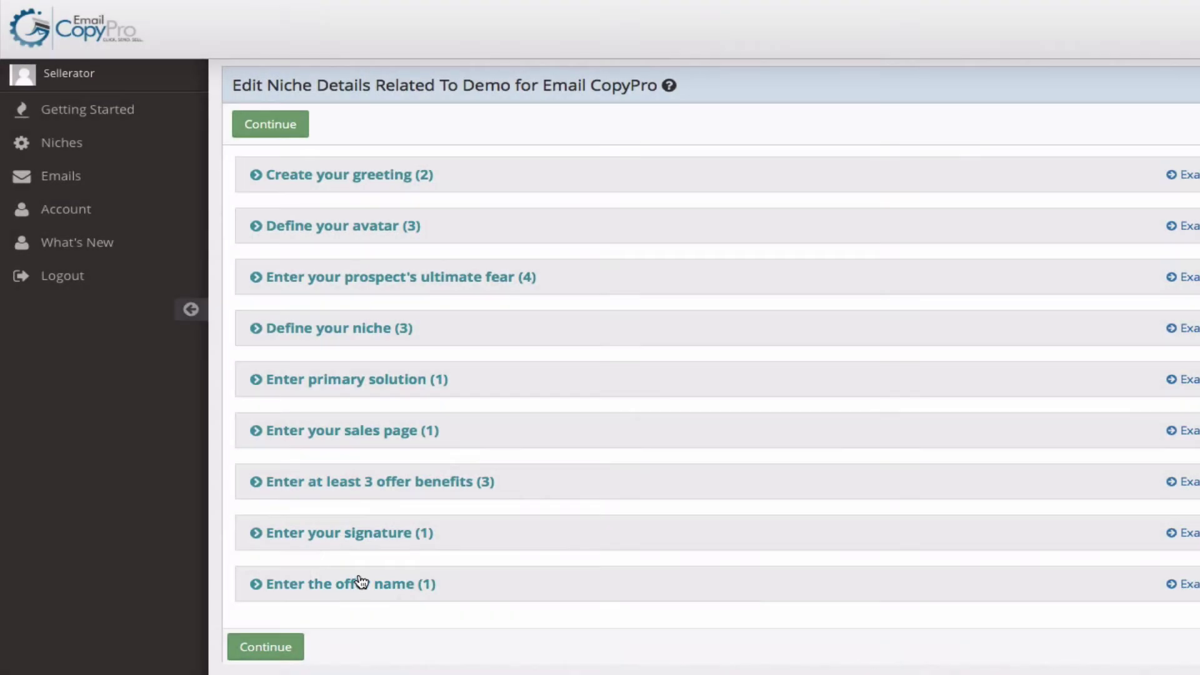
{"action": "left_click", "coordinate": [394, 177]}
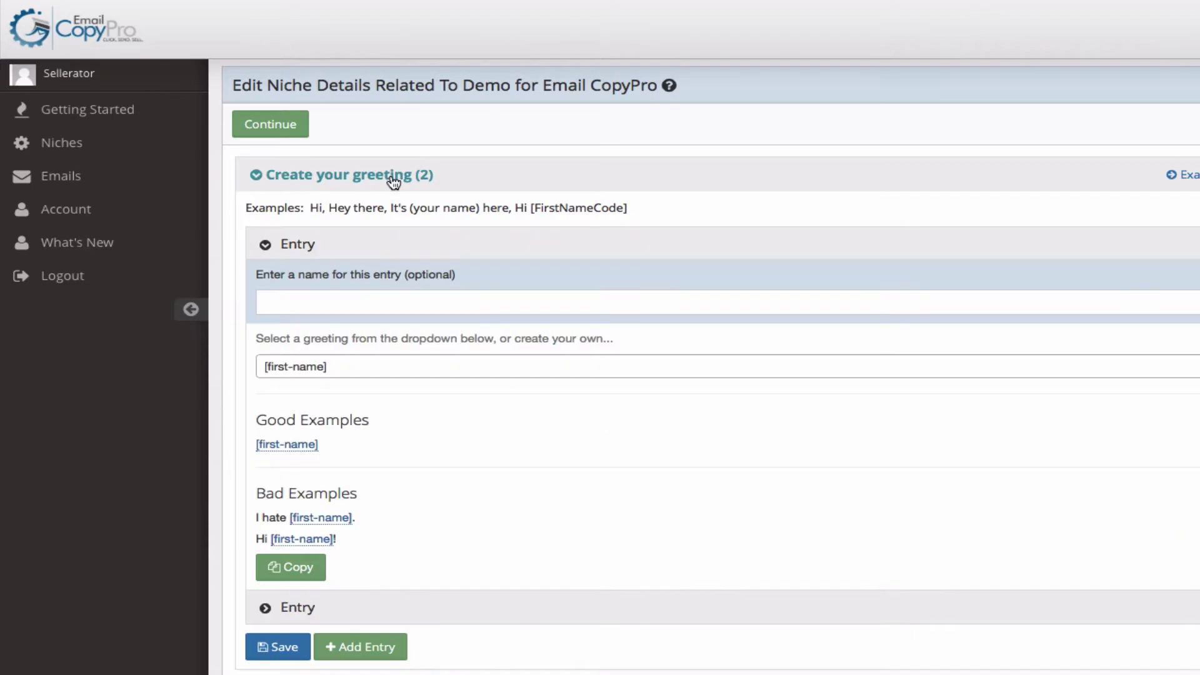
{"action": "left_click", "coordinate": [328, 366]}
{"action": "left_click", "coordinate": [324, 443]}
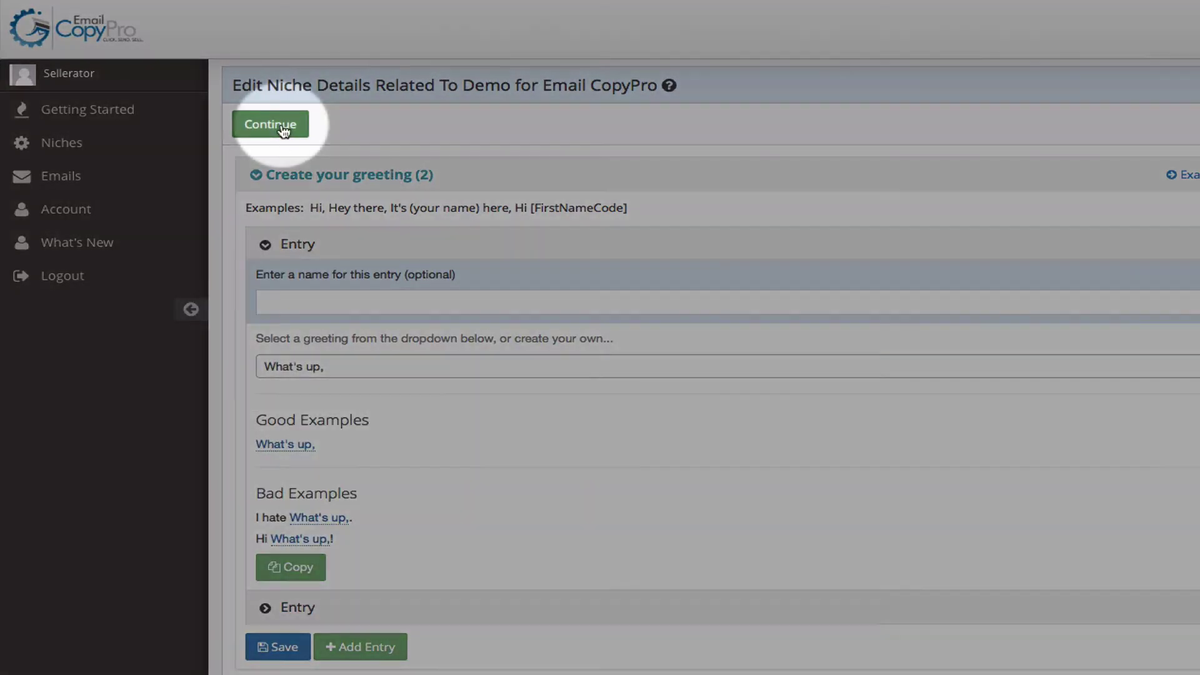
{"action": "left_click", "coordinate": [282, 128]}
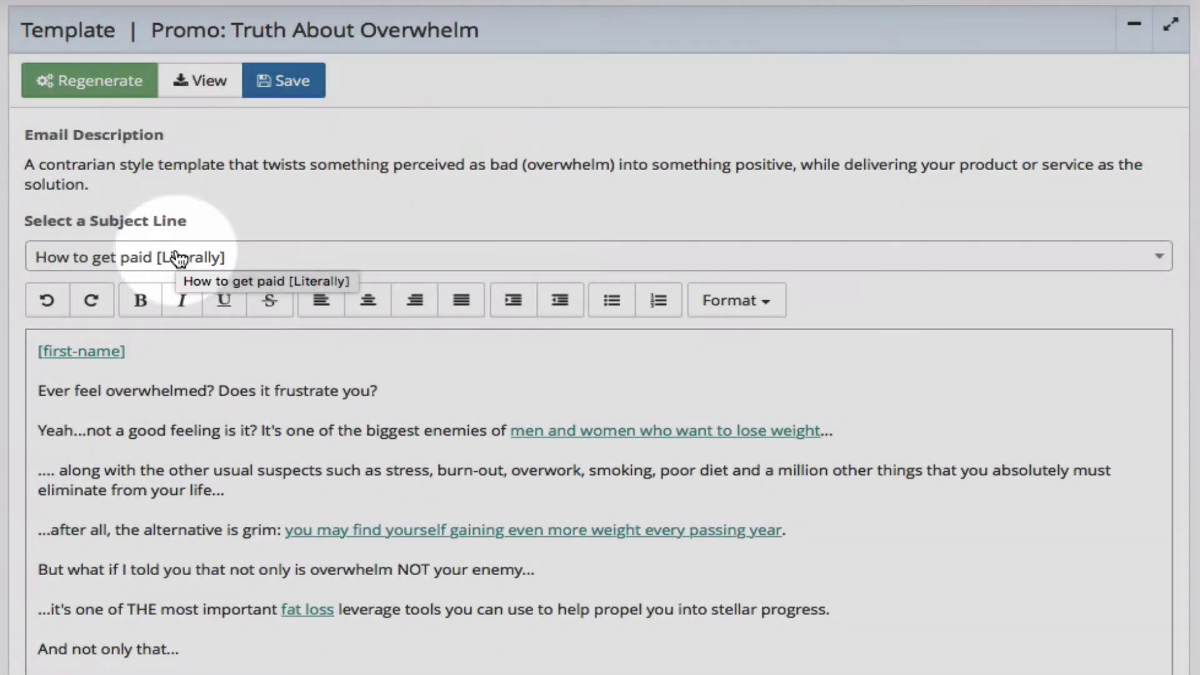
Pick 'Experiencing losing weight overwhelm? Here's the surprising answer...' from the subject line list
{"action": "left_click", "coordinate": [178, 258]}
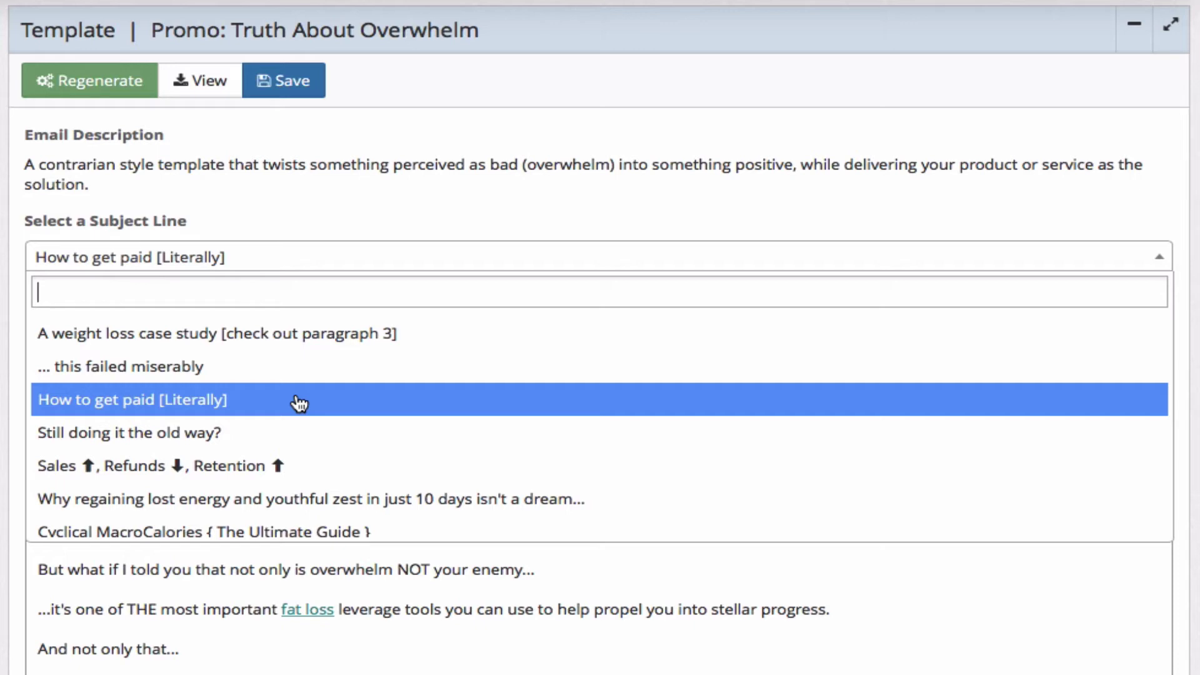
{"action": "scroll", "coordinate": [299, 403], "scroll_direction": "up", "scroll_amount": 3}
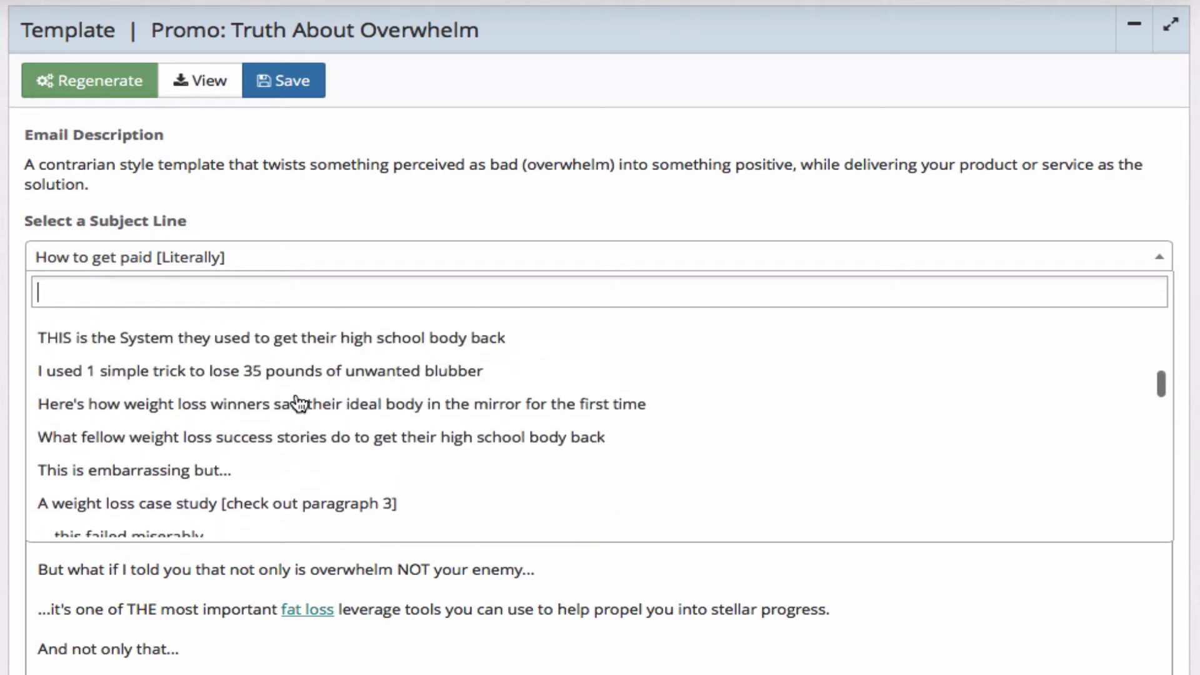
{"action": "scroll", "coordinate": [303, 403], "scroll_direction": "up", "scroll_amount": 10}
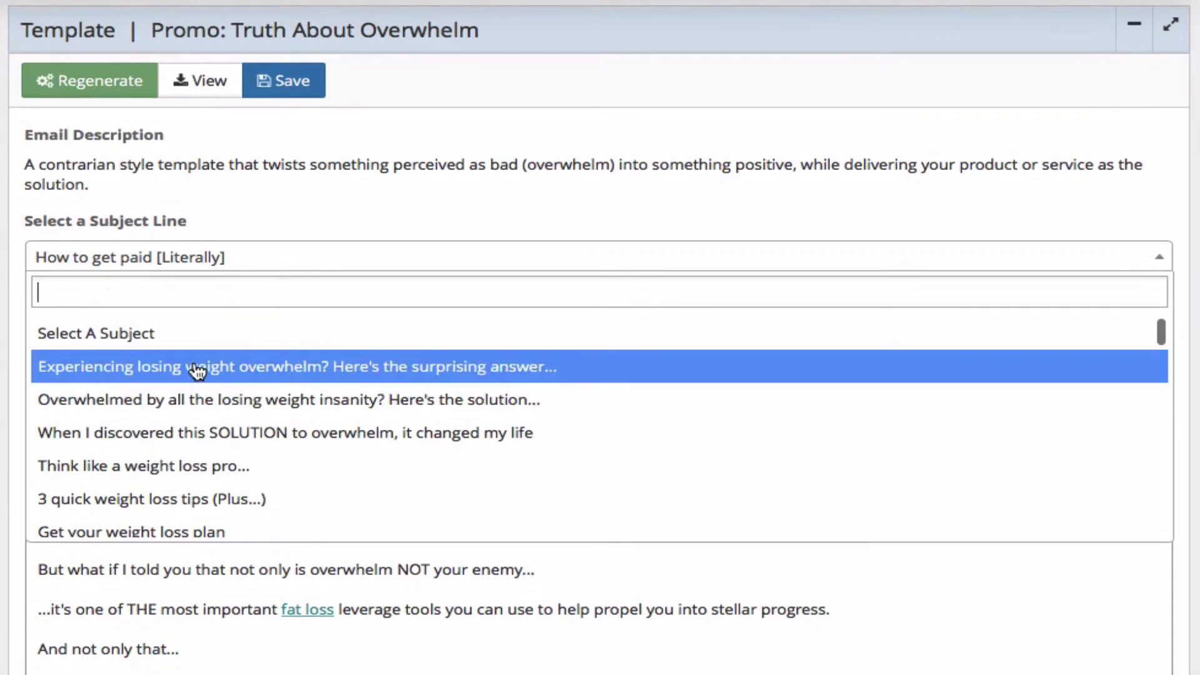
{"action": "left_click", "coordinate": [198, 369]}
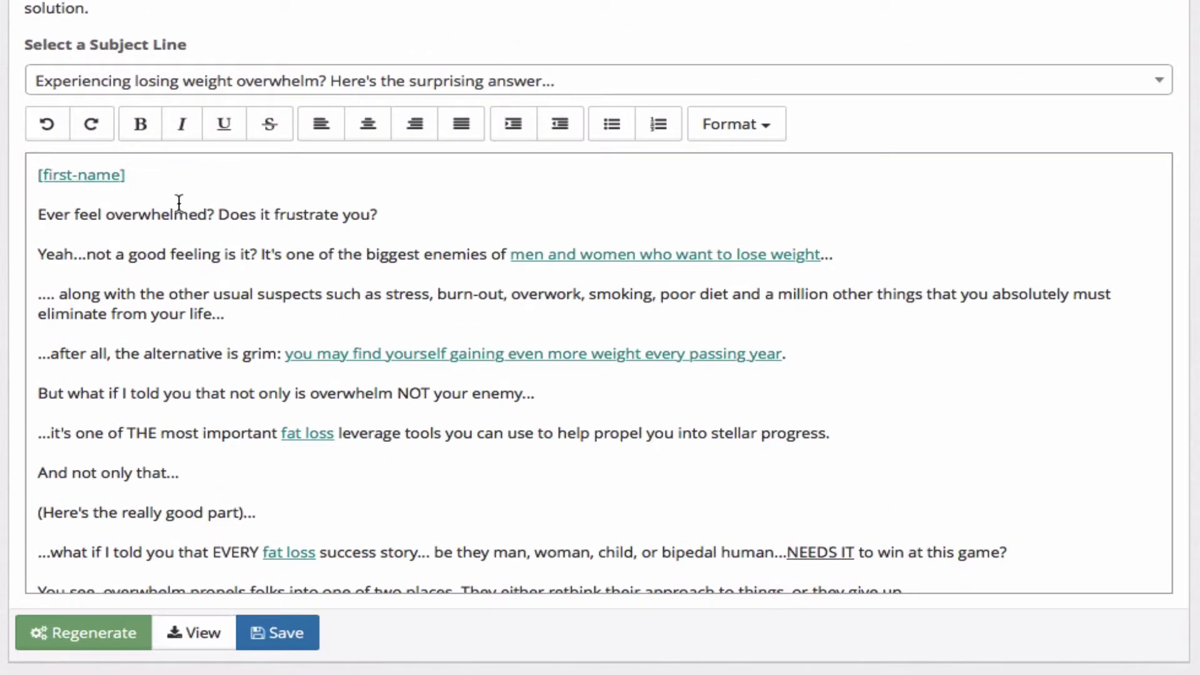
Regenerate the email from the niche data twice, confirming each time, to get fresh body copy
{"action": "scroll", "coordinate": [180, 201], "scroll_direction": "down", "scroll_amount": 5}
{"action": "scroll", "coordinate": [192, 209], "scroll_direction": "up", "scroll_amount": 4}
{"action": "scroll", "coordinate": [191, 213], "scroll_direction": "up", "scroll_amount": 1}
{"action": "scroll", "coordinate": [144, 202], "scroll_direction": "up", "scroll_amount": 3}
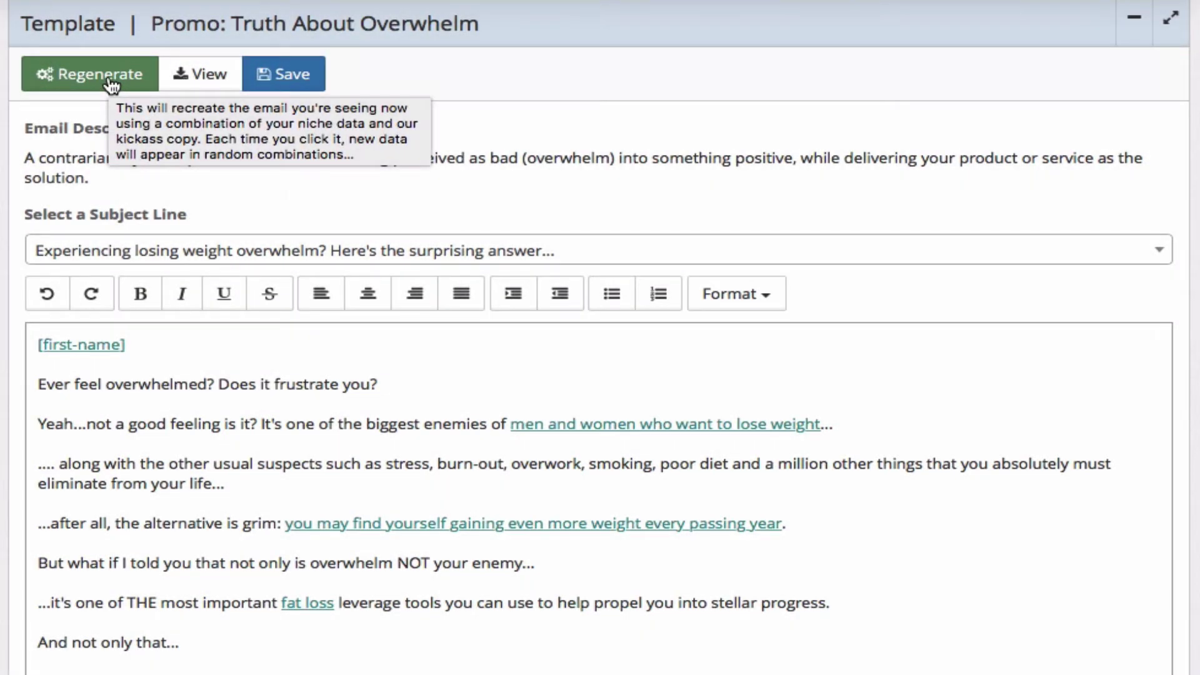
{"action": "left_click", "coordinate": [111, 83]}
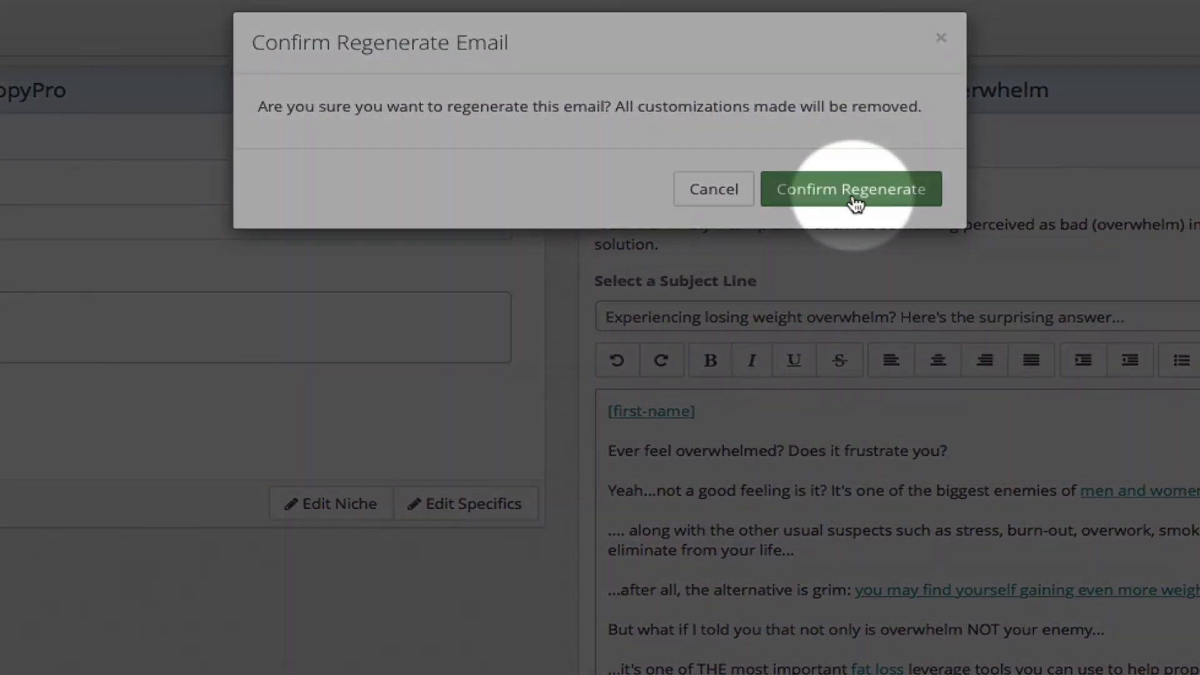
{"action": "left_click", "coordinate": [851, 189]}
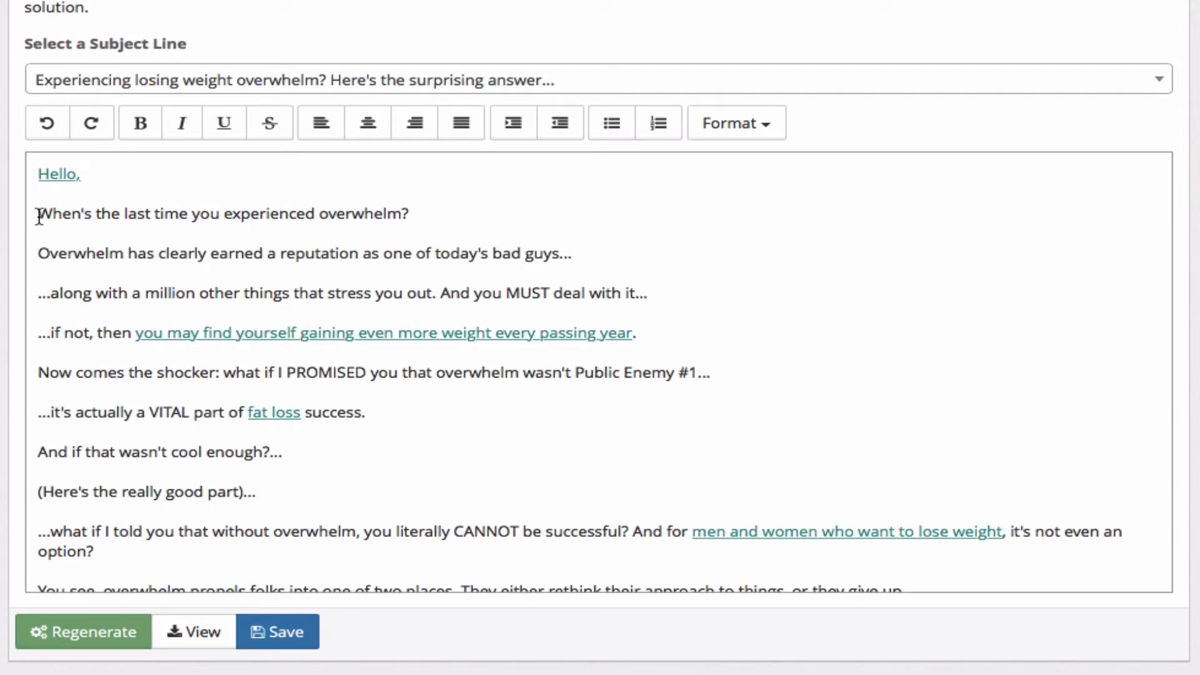
{"action": "left_click_drag", "start_coordinate": [38, 212], "coordinate": [580, 254]}
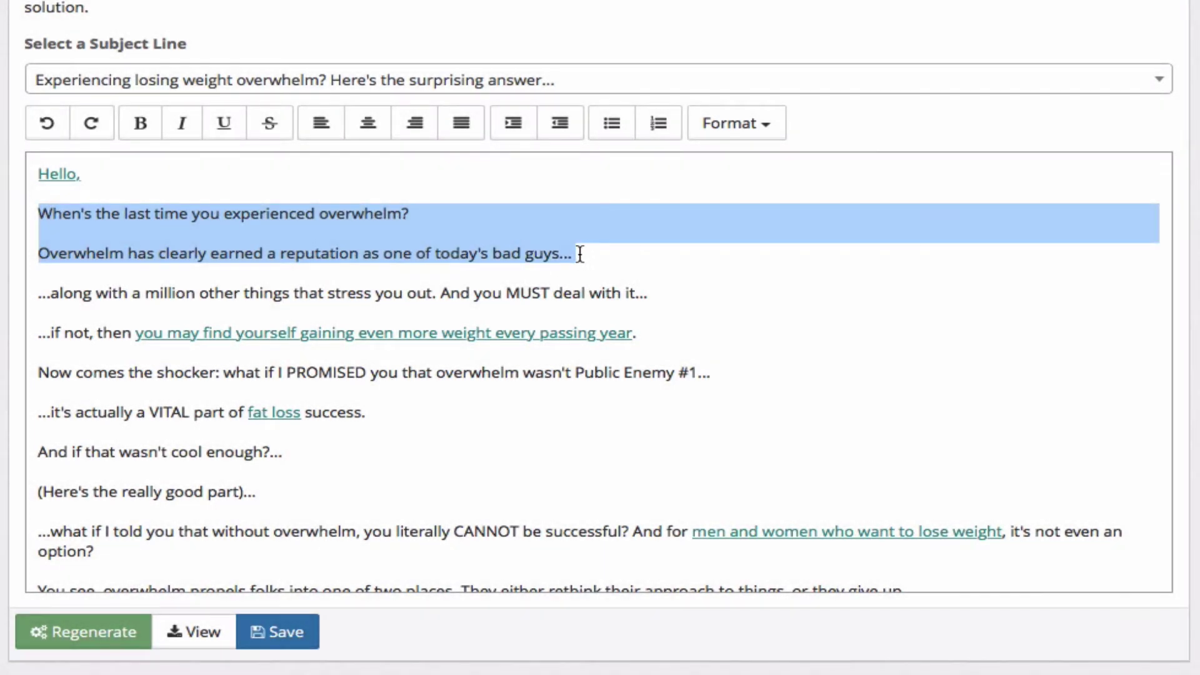
{"action": "left_click", "coordinate": [439, 218]}
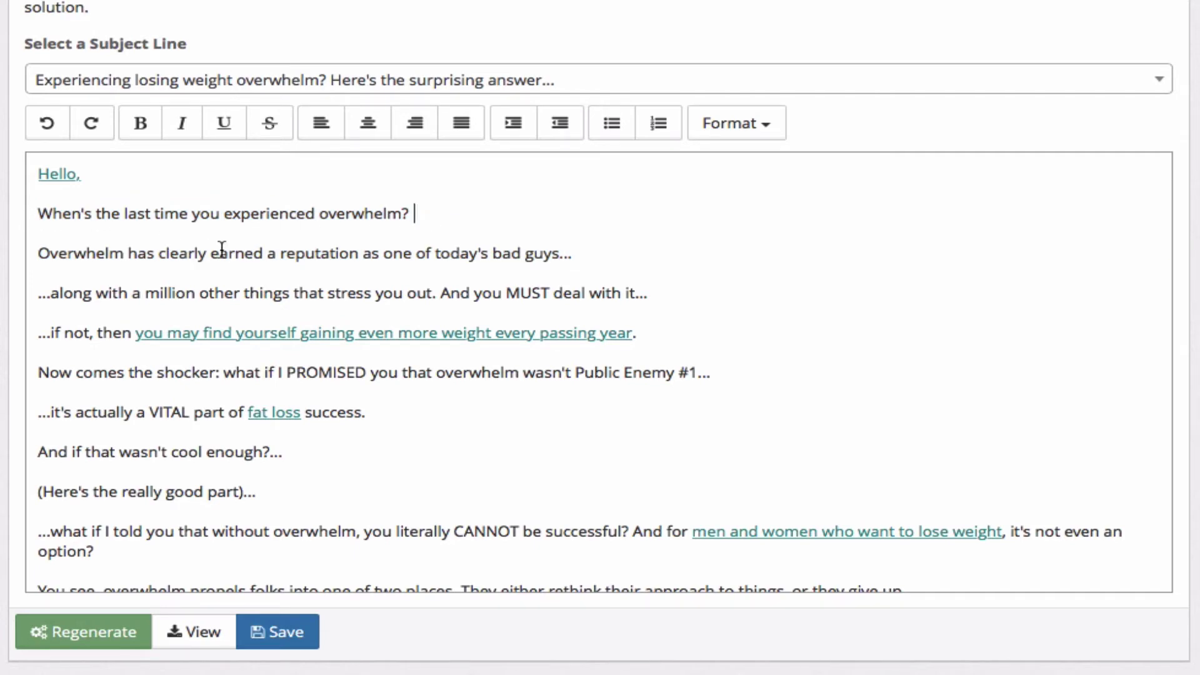
{"action": "left_click", "coordinate": [224, 338]}
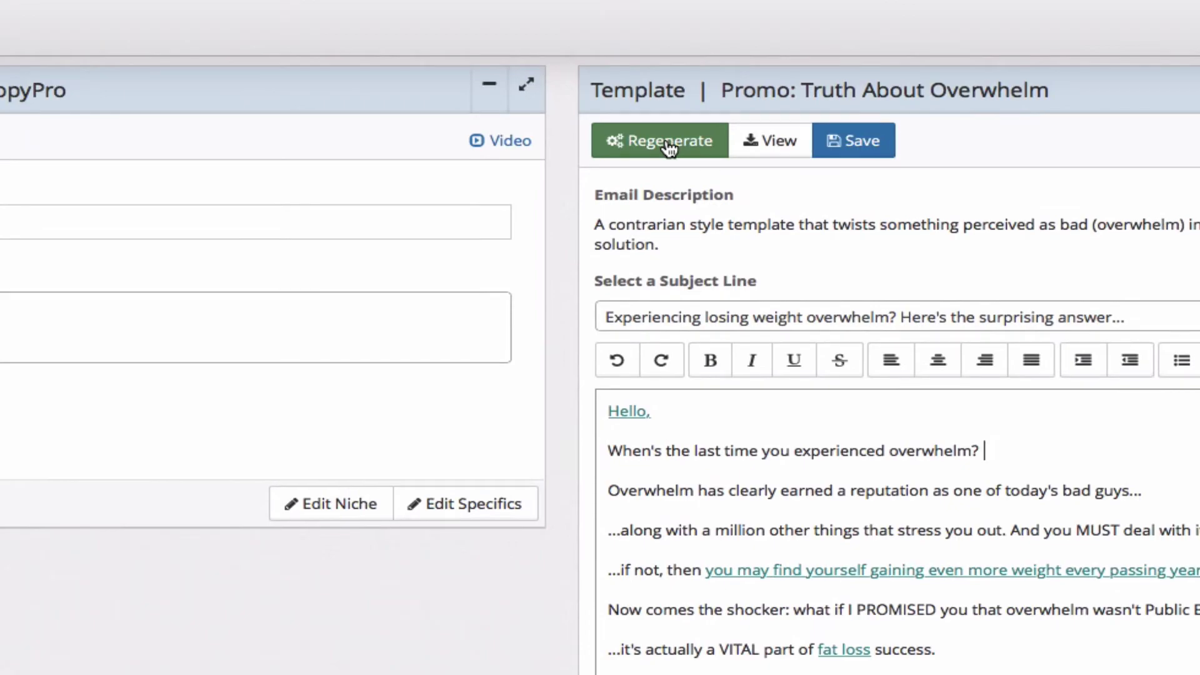
{"action": "left_click", "coordinate": [83, 632]}
{"action": "left_click", "coordinate": [851, 190]}
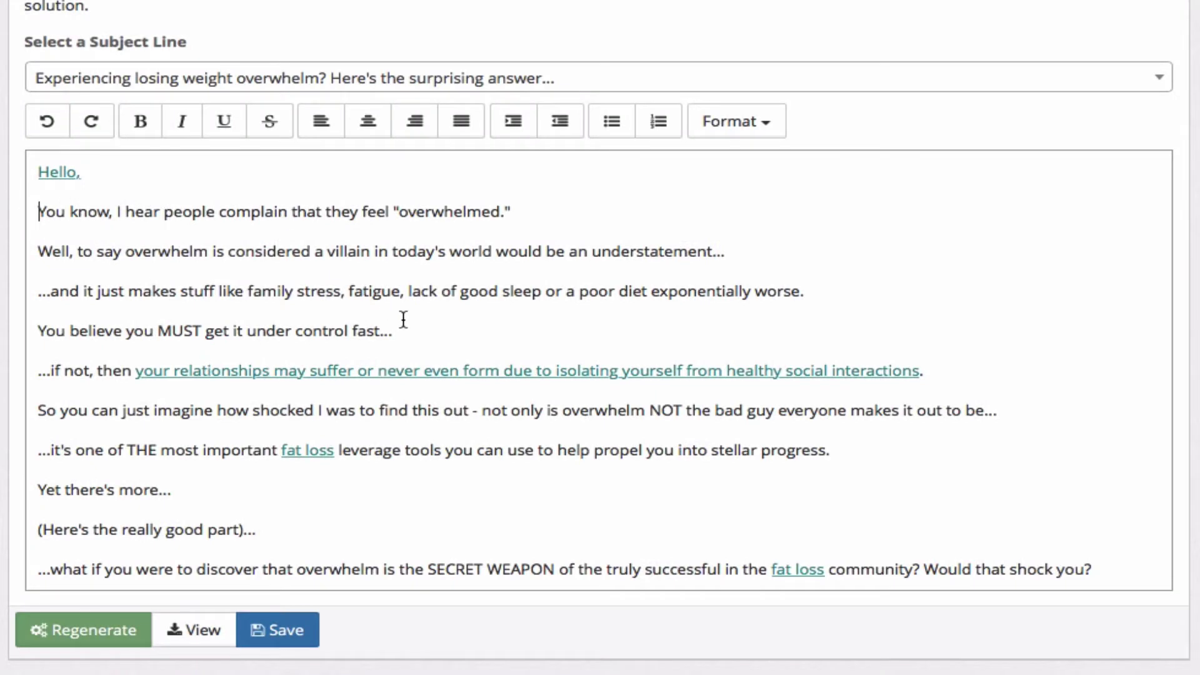
Swap the relationships fear phrase for the severe obesity option, then reopen the fear choices
{"action": "left_click", "coordinate": [248, 373]}
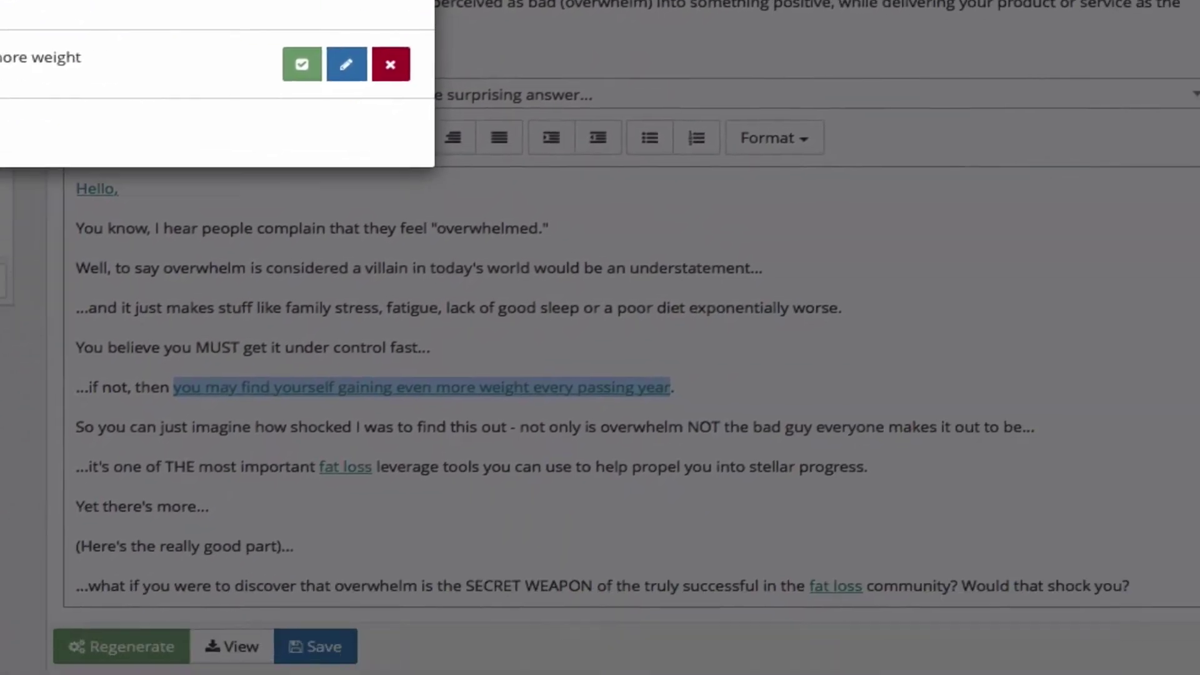
{"action": "left_click", "coordinate": [831, 145]}
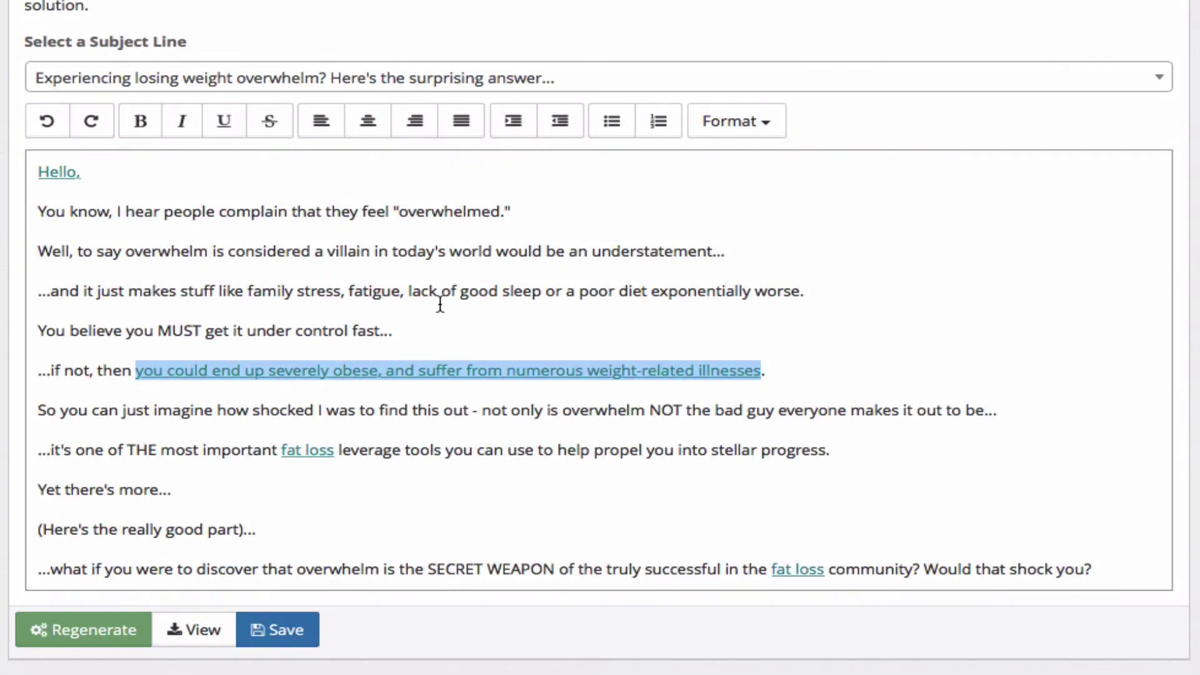
{"action": "left_click", "coordinate": [380, 368]}
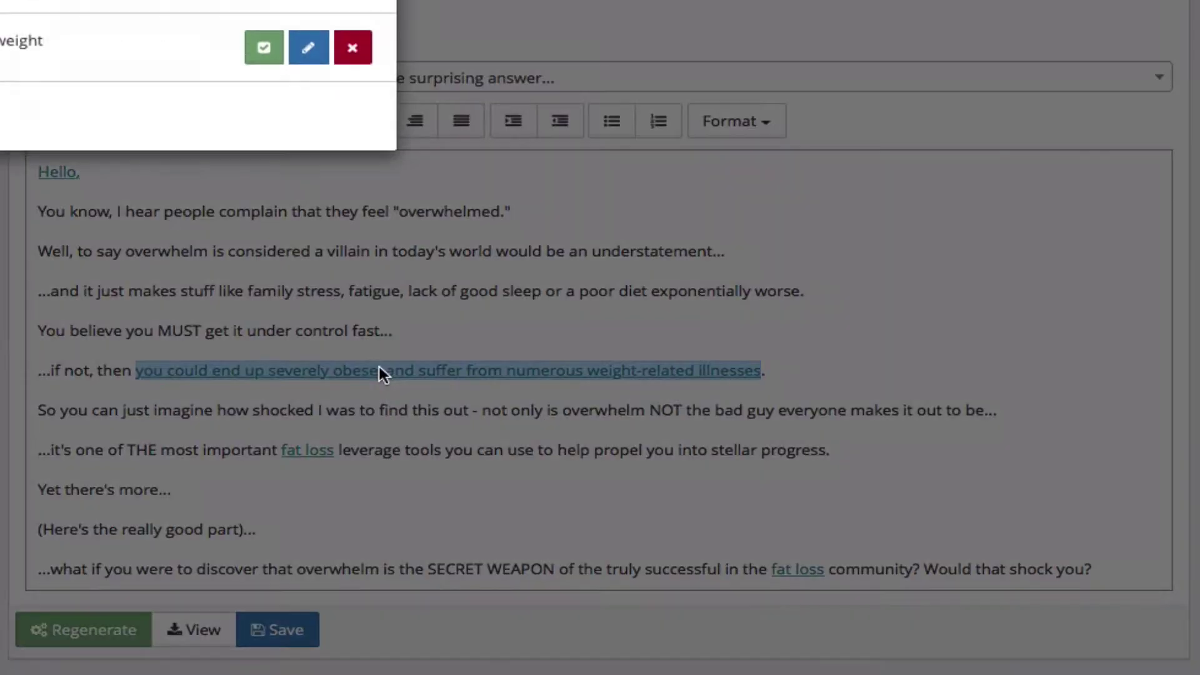
Create an 'Emotional Distress' fear entry with pronoun 'you' and the depression text, and insert it
{"action": "left_click", "coordinate": [334, 361]}
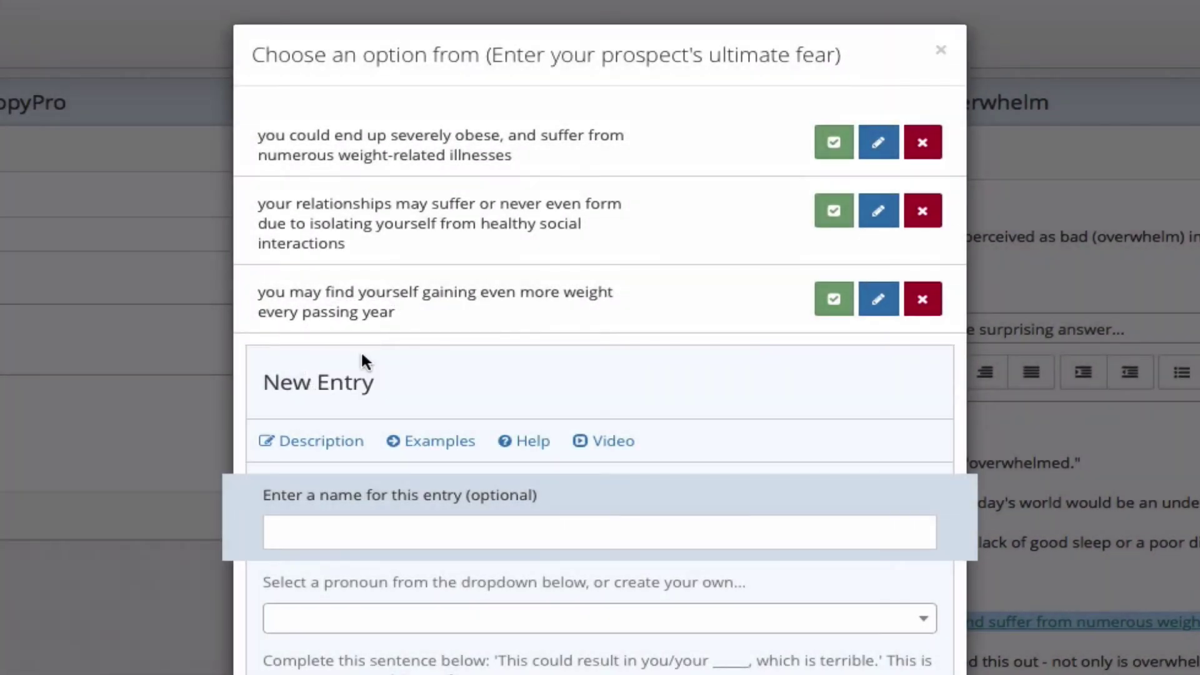
{"action": "left_click", "coordinate": [391, 530]}
{"action": "type", "text": "Emotional Distress"}
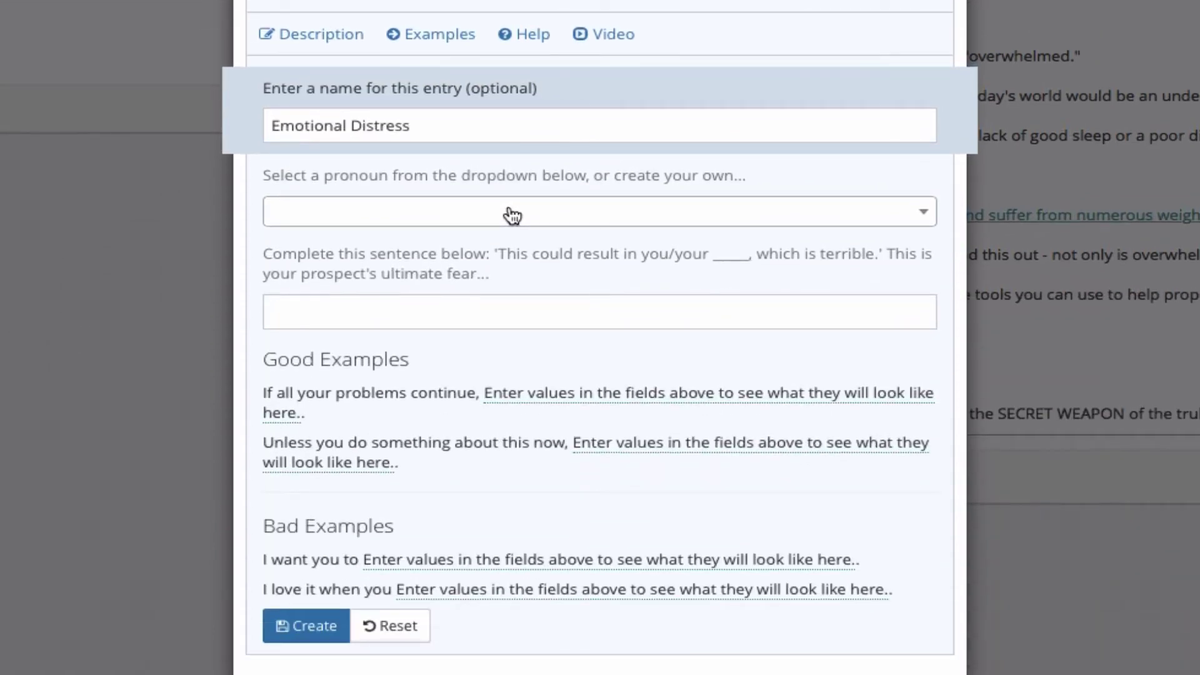
{"action": "left_click", "coordinate": [513, 215]}
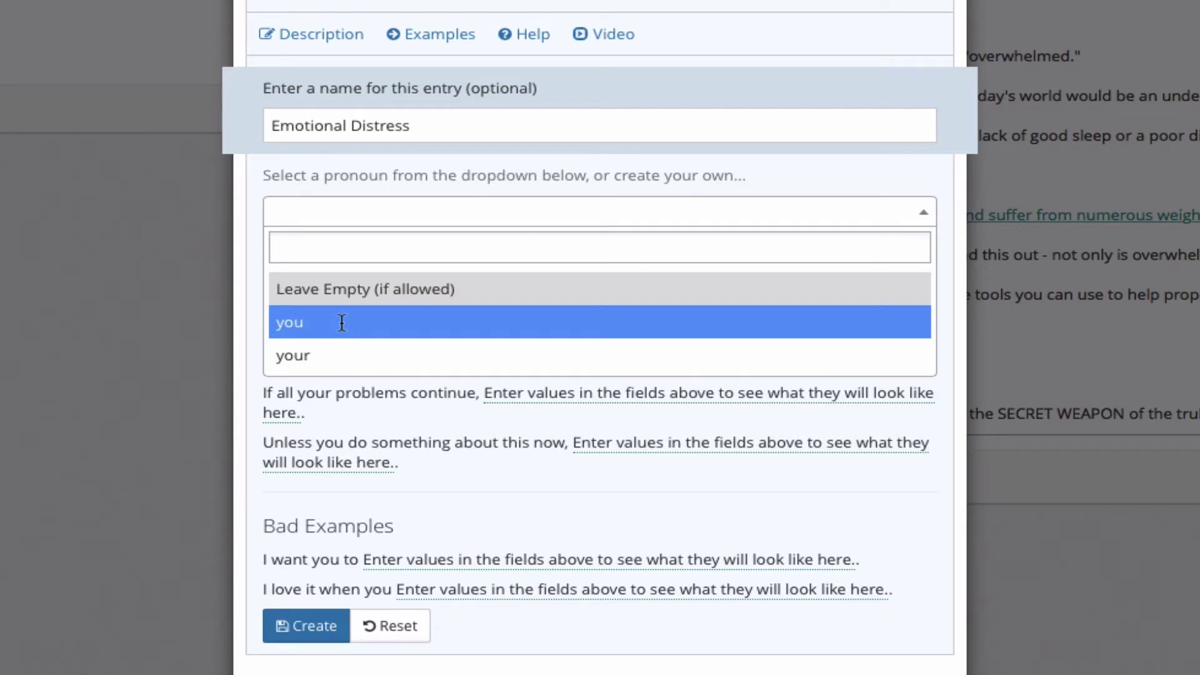
{"action": "left_click", "coordinate": [340, 322]}
{"action": "type", "text": "may end up depressed and lose all motivation to continue"}
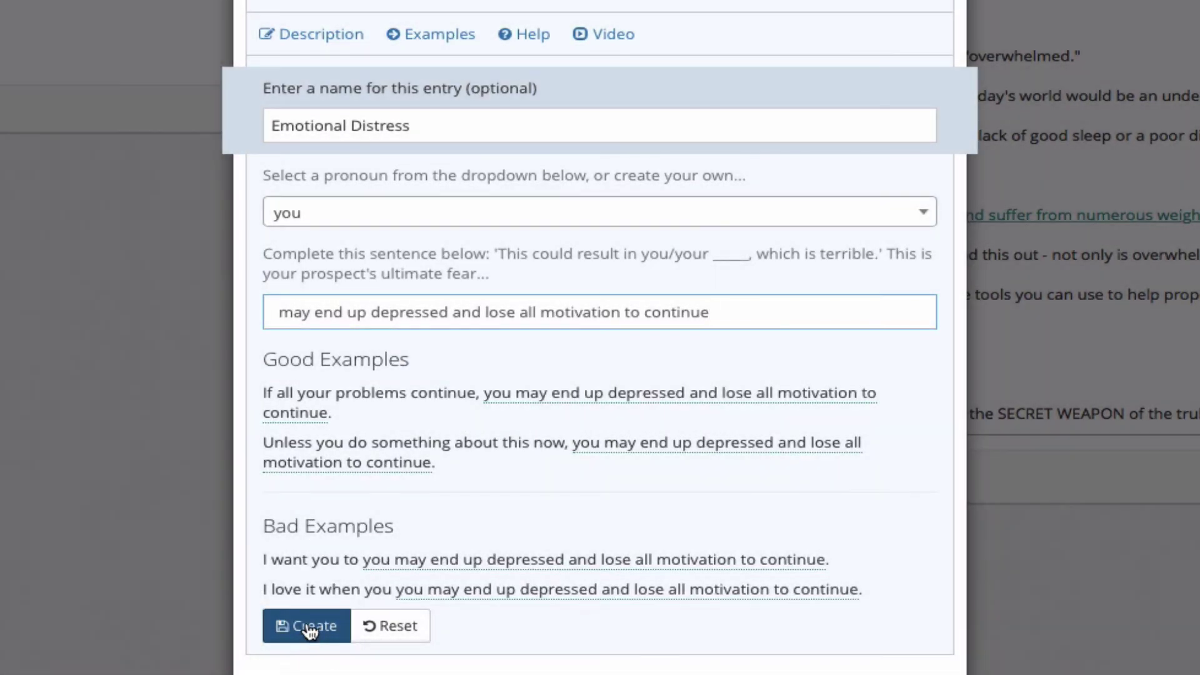
{"action": "left_click", "coordinate": [306, 625]}
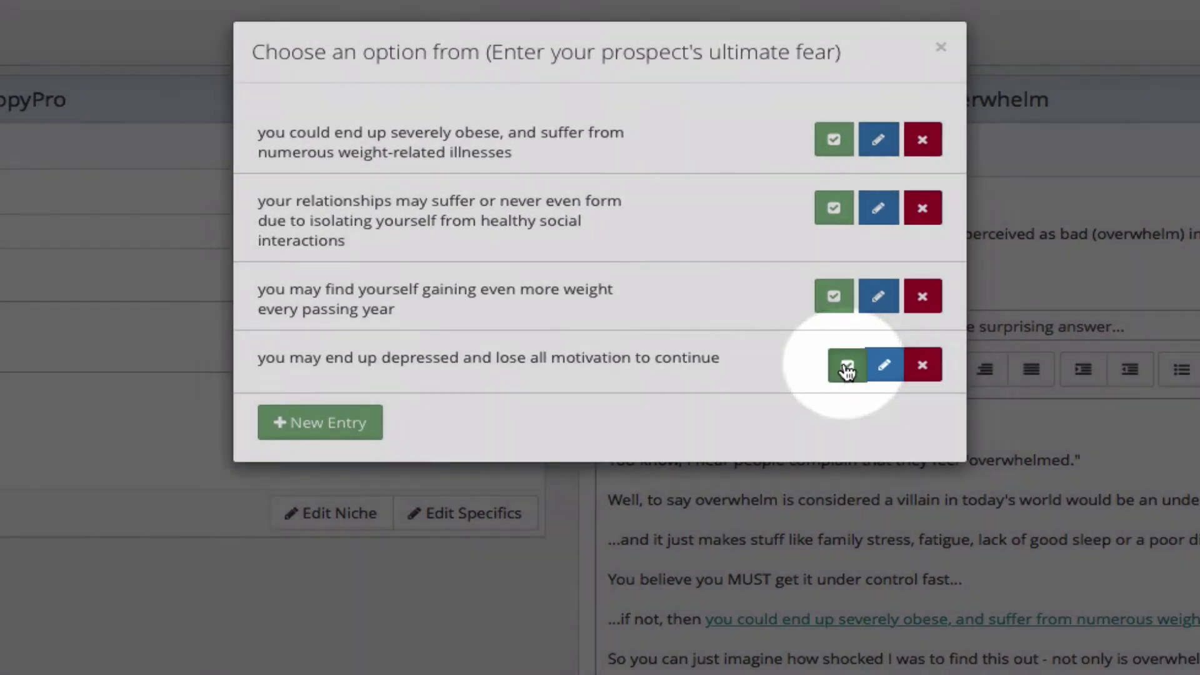
{"action": "left_click", "coordinate": [846, 364]}
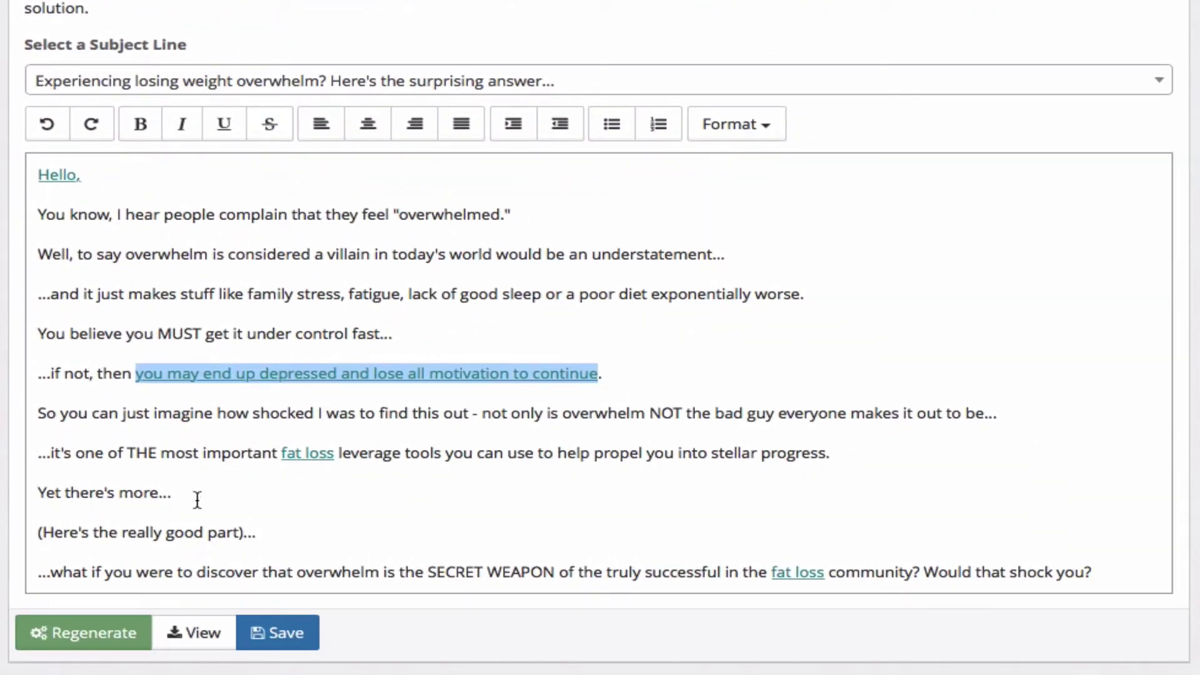
Change the body line 'Yet there's more...' to 'However, there's more:' and save
{"action": "left_click_drag", "start_coordinate": [174, 493], "coordinate": [18, 493]}
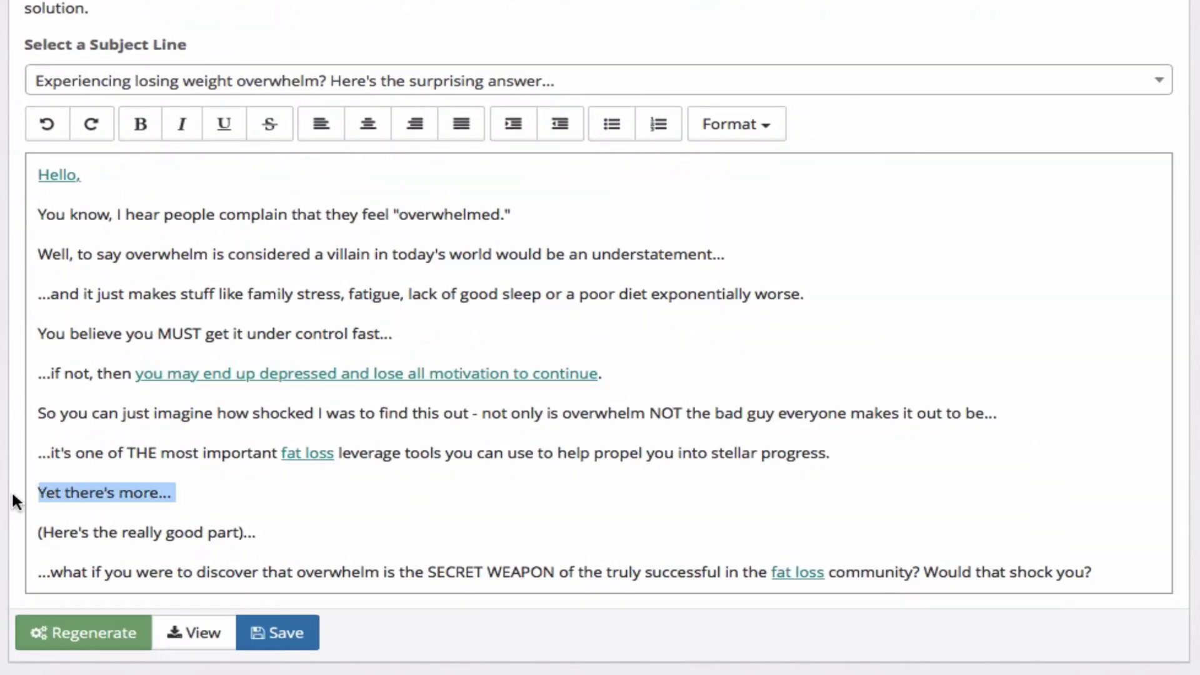
{"action": "type", "text": "However, there's more:"}
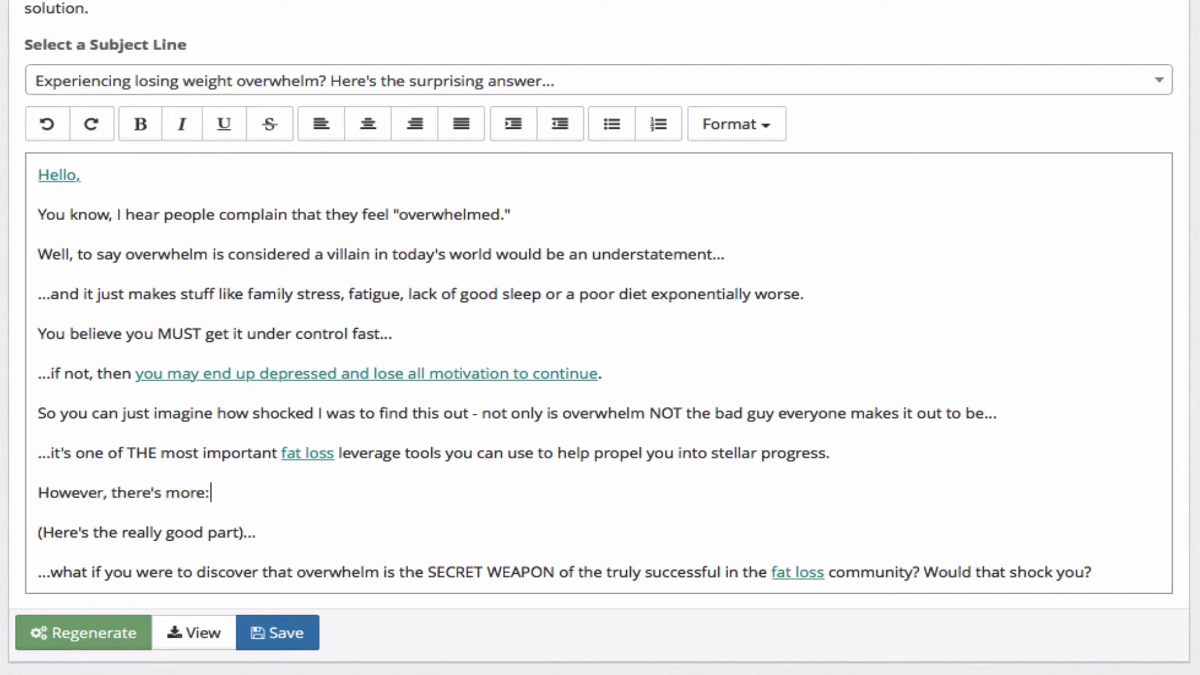
{"action": "left_click", "coordinate": [286, 649]}
Open the email's plain-text view and select its entire text for copying
{"action": "left_click", "coordinate": [197, 634]}
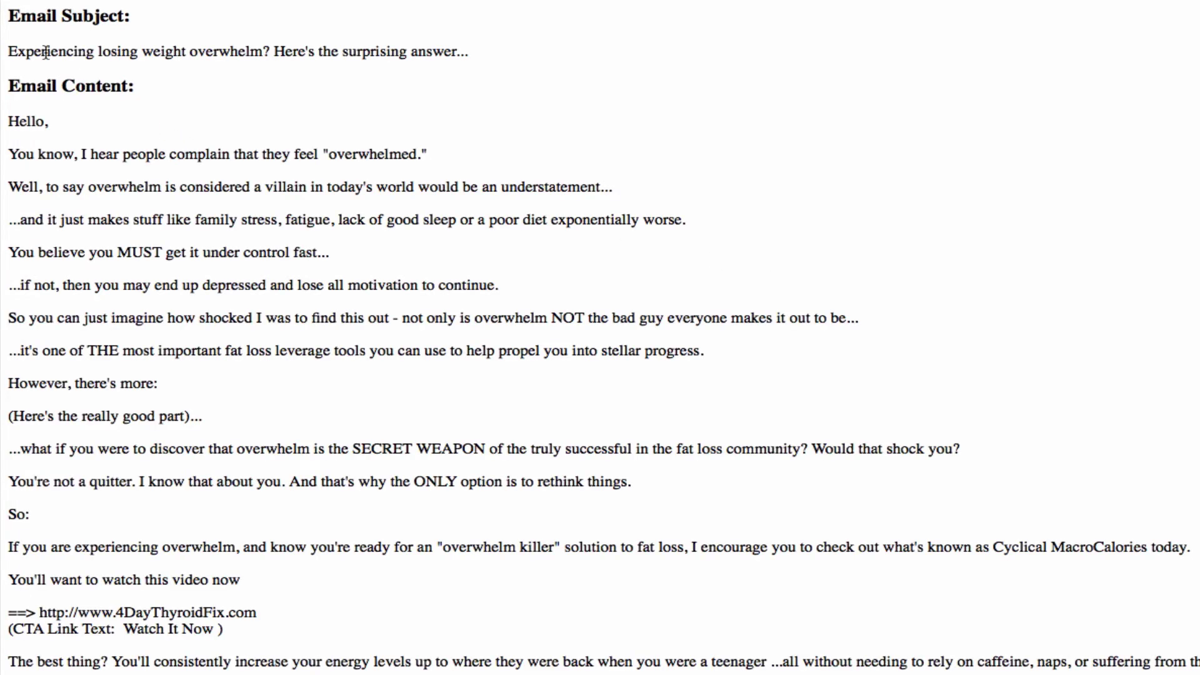
{"action": "left_click_drag", "start_coordinate": [9, 17], "coordinate": [436, 62]}
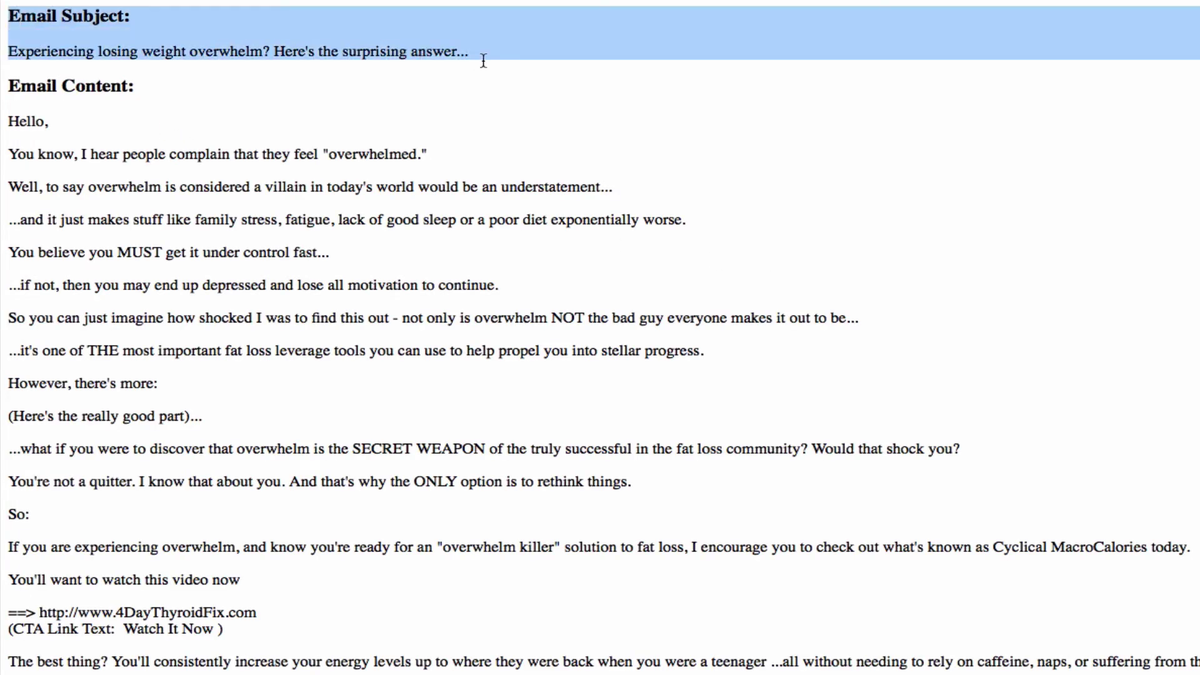
{"action": "left_click_drag", "start_coordinate": [13, 81], "coordinate": [234, 449]}
{"action": "left_click", "coordinate": [322, 491]}
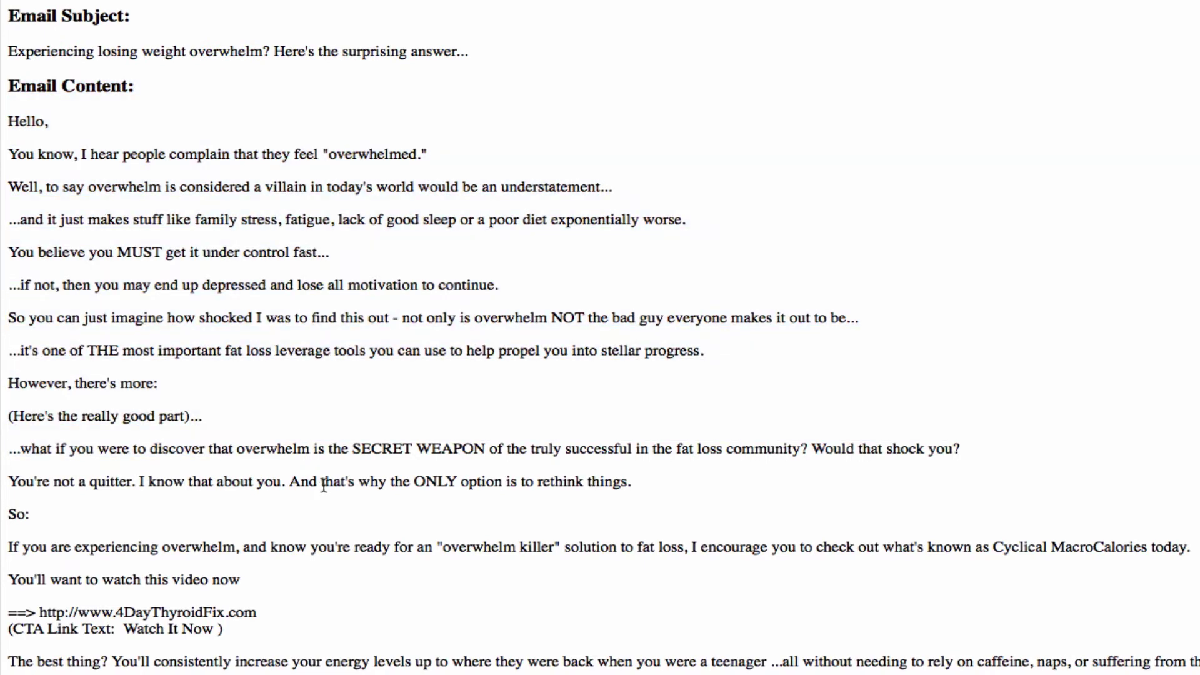
{"action": "key", "text": "ctrl+a"}
{"action": "left_click", "coordinate": [323, 485]}
{"action": "key", "text": "ctrl+a"}
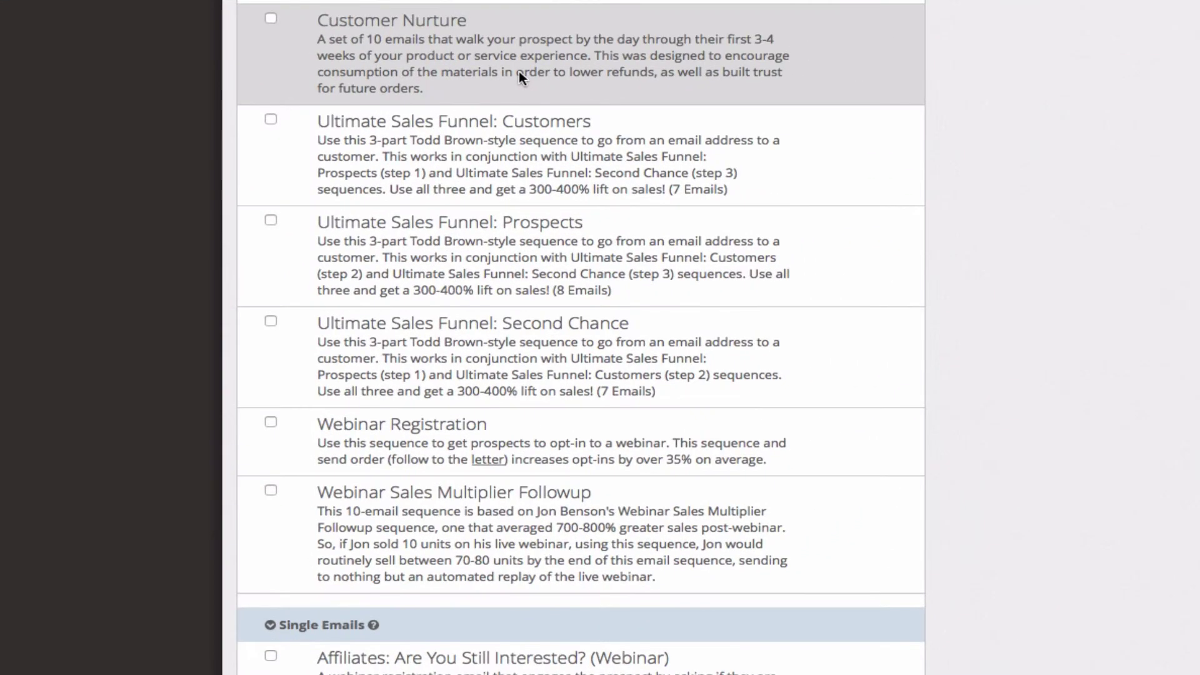
Title the sequence 'Sequence For Email CopyPro', generate it, and review its instructions and templates
{"action": "scroll", "coordinate": [473, 513], "scroll_direction": "up", "scroll_amount": 15}
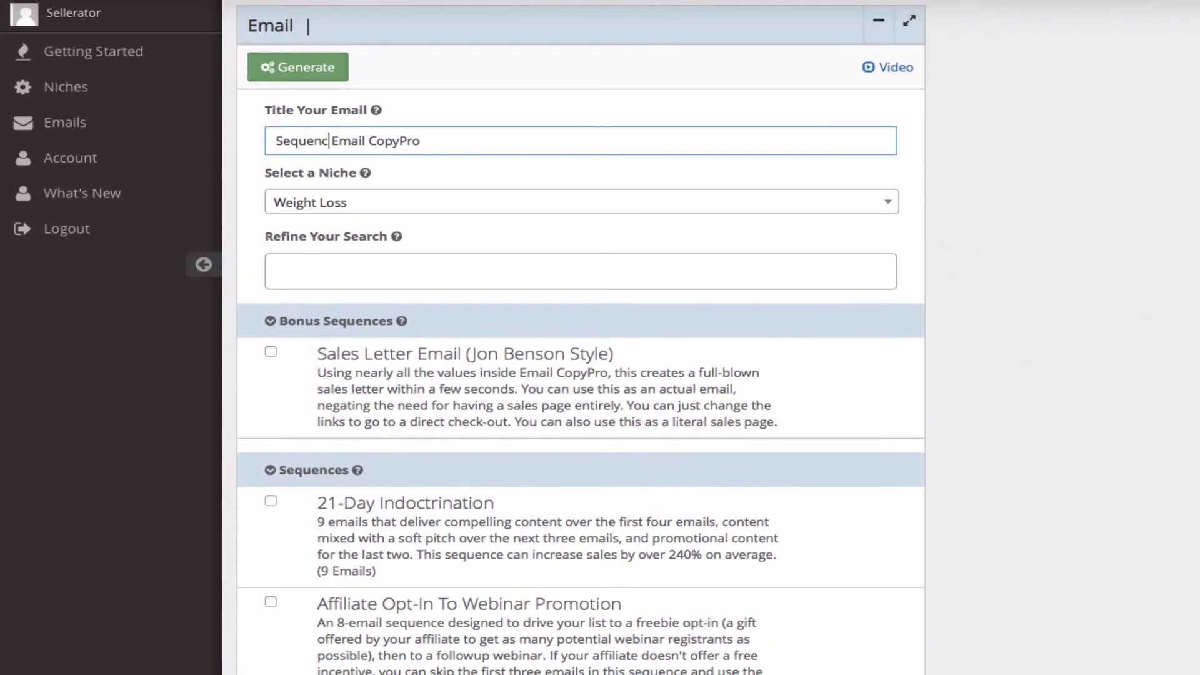
{"action": "type", "text": "e For"}
{"action": "left_click", "coordinate": [298, 67]}
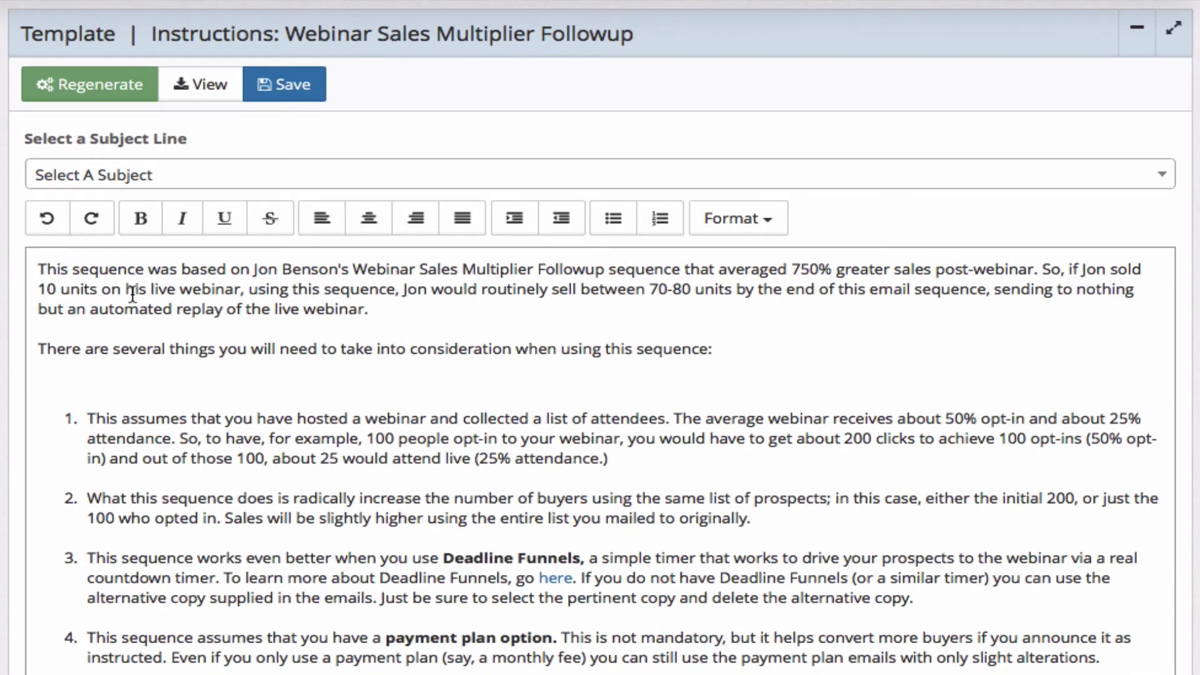
{"action": "scroll", "coordinate": [133, 297], "scroll_direction": "down", "scroll_amount": 8}
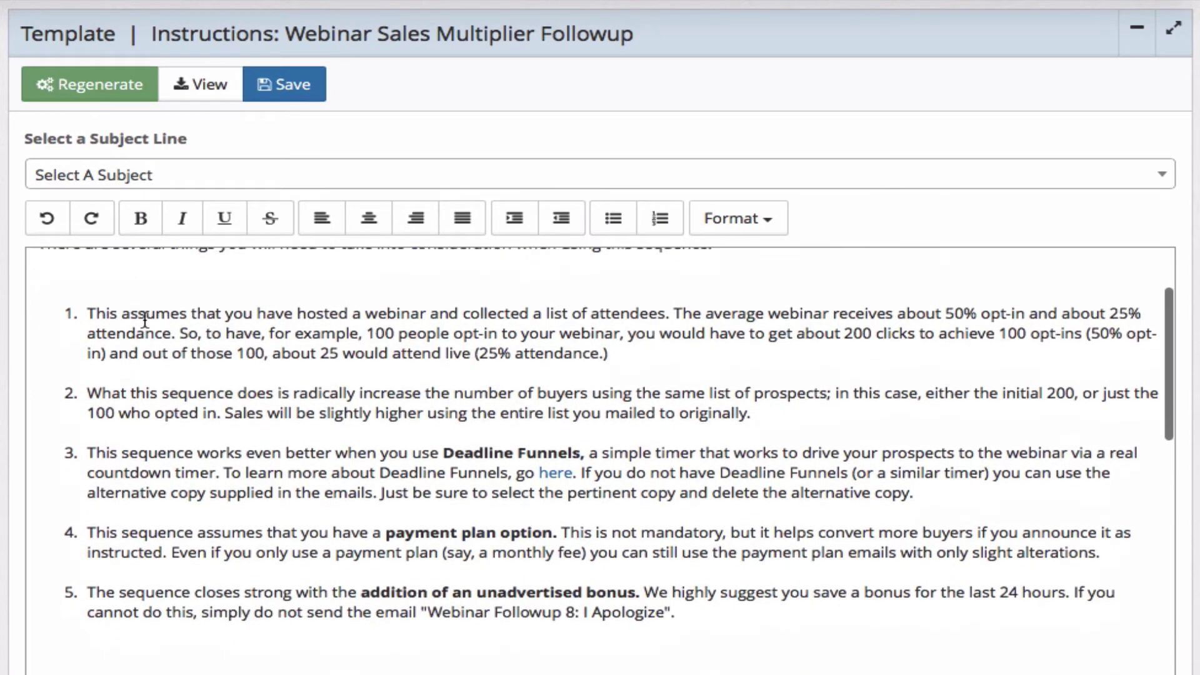
{"action": "scroll", "coordinate": [145, 321], "scroll_direction": "down", "scroll_amount": 5}
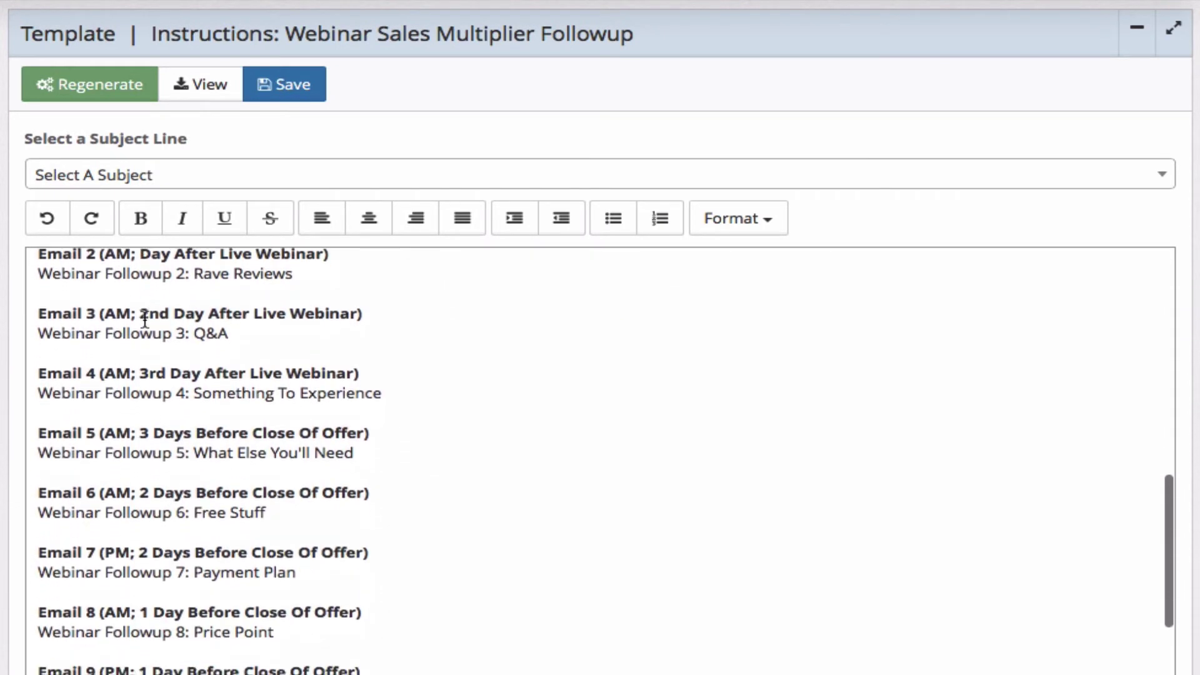
{"action": "scroll", "coordinate": [145, 321], "scroll_direction": "down", "scroll_amount": 1}
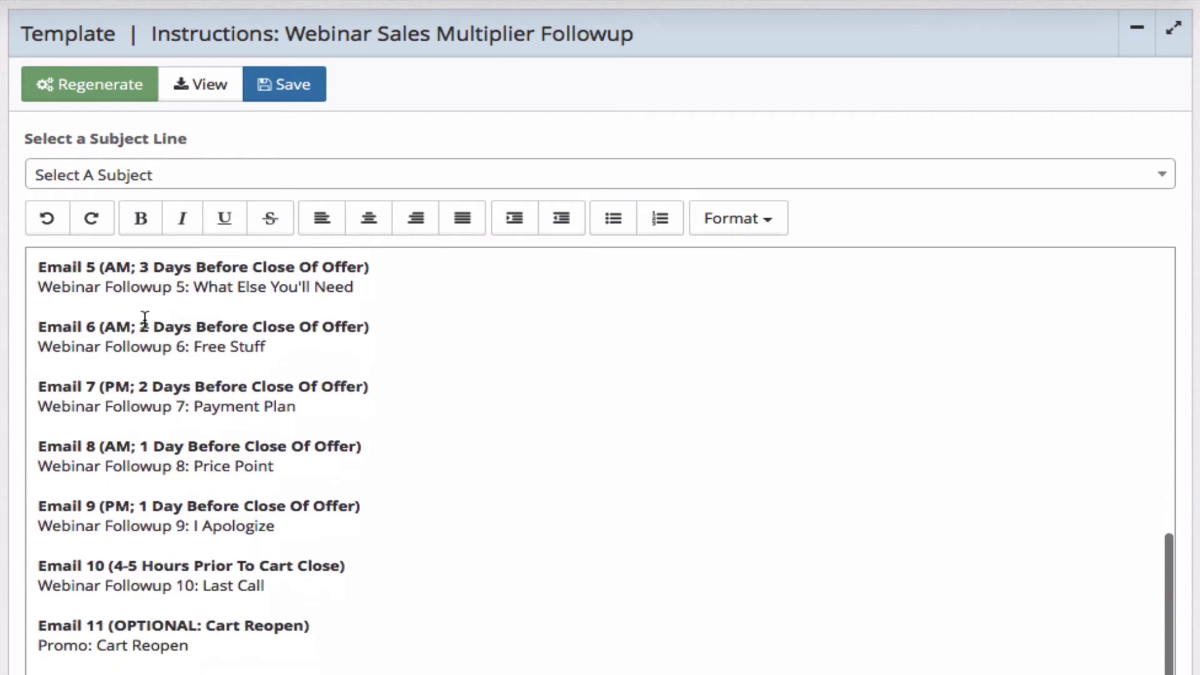
{"action": "scroll", "coordinate": [145, 321], "scroll_direction": "up", "scroll_amount": 6}
{"action": "scroll", "coordinate": [145, 321], "scroll_direction": "up", "scroll_amount": 4}
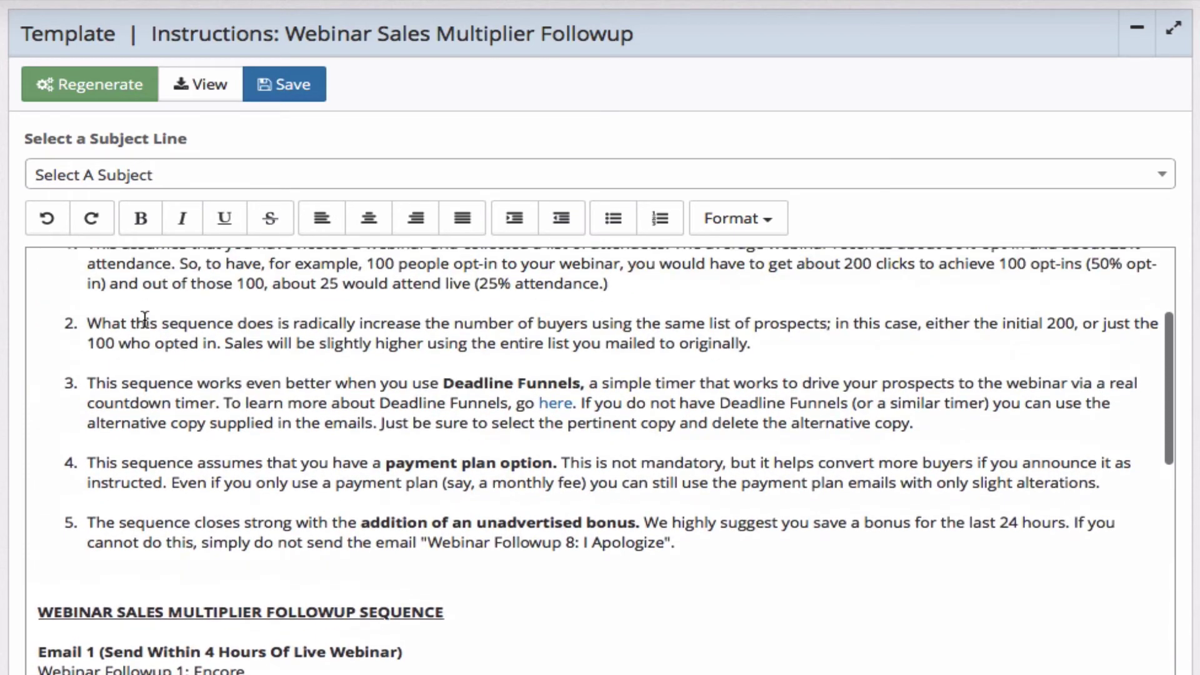
{"action": "scroll", "coordinate": [600, 337], "scroll_direction": "down", "scroll_amount": 10}
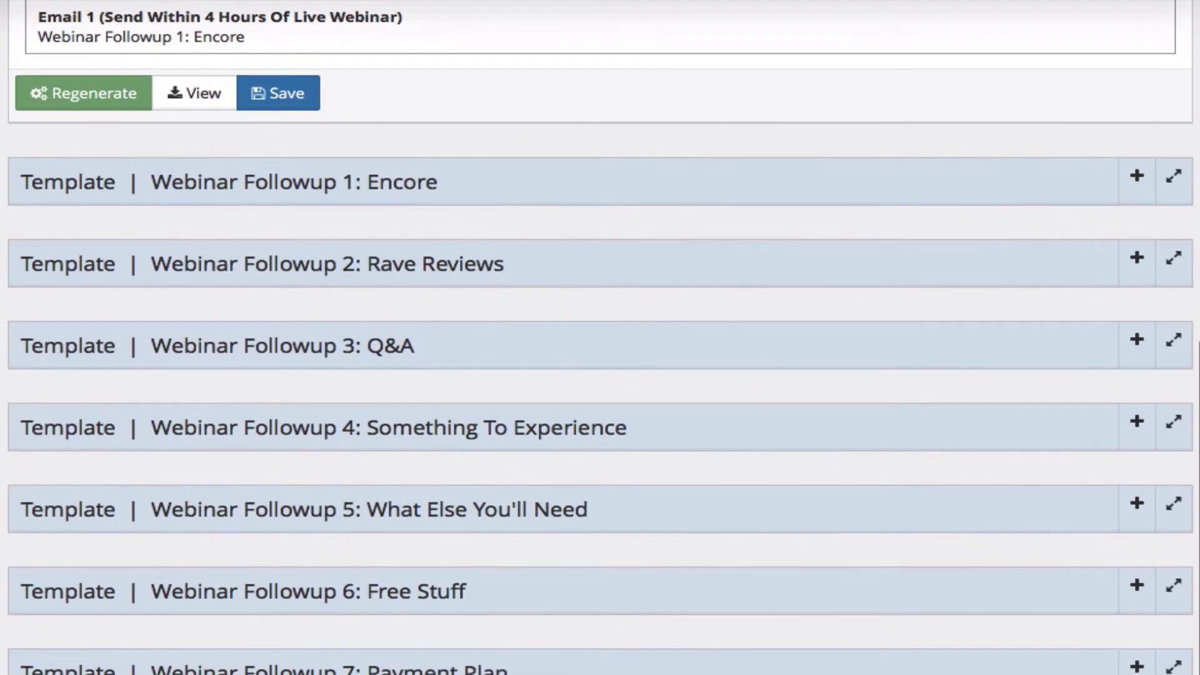
Expand the Webinar Followup 1: Encore template and open its webinar-name placeholder
{"action": "left_click", "coordinate": [1139, 181]}
{"action": "left_click", "coordinate": [1139, 181]}
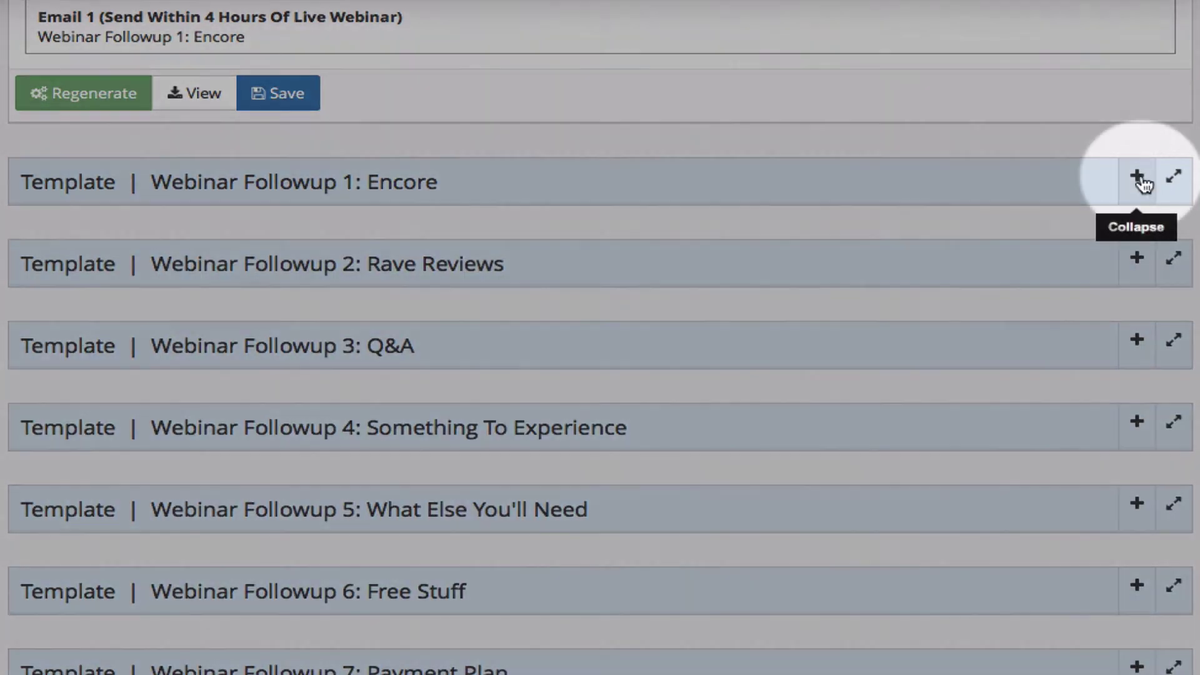
{"action": "left_click", "coordinate": [1139, 180]}
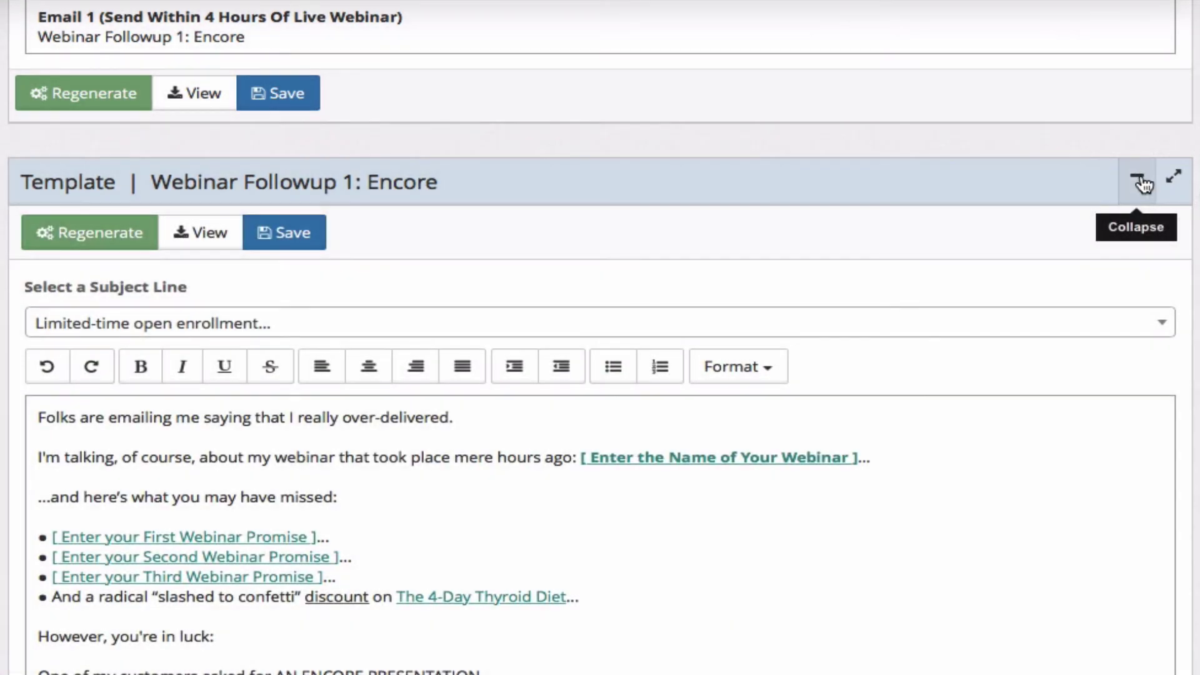
{"action": "left_click", "coordinate": [1140, 182]}
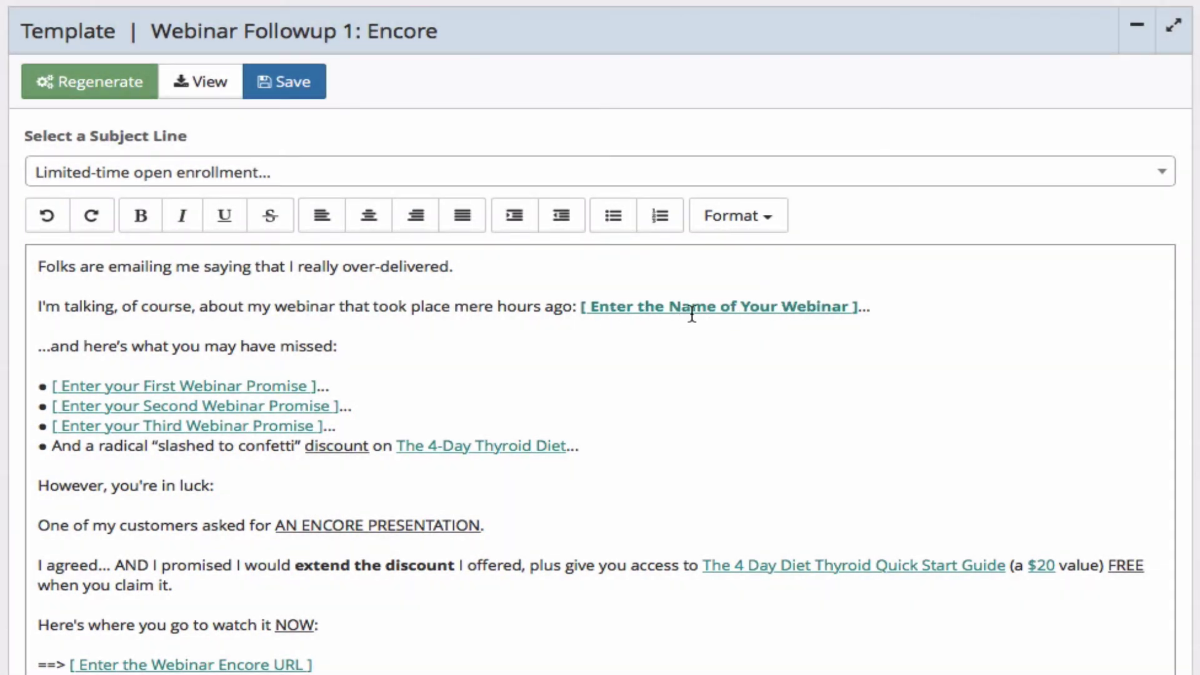
{"action": "left_click", "coordinate": [717, 312]}
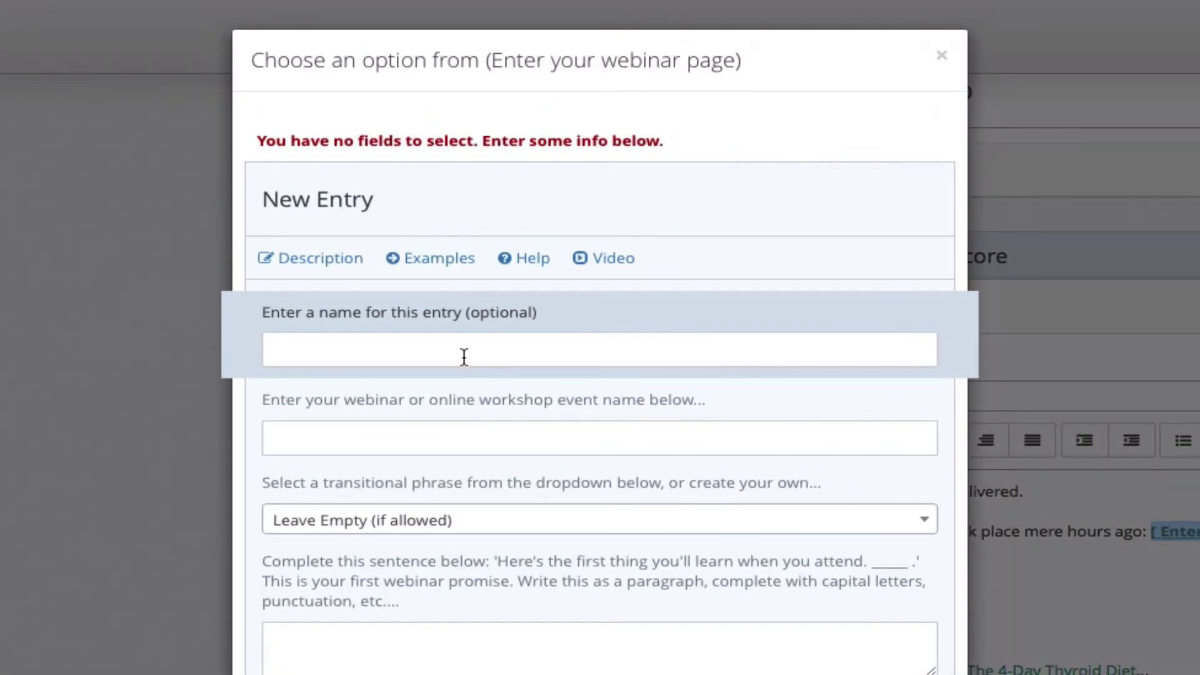
Name the entry 'New Webinar' with event name 'This Is My Webinar' and 'Visit the page below' transition
{"action": "left_click", "coordinate": [467, 351]}
{"action": "type", "text": "New Webinar"}
{"action": "key", "text": "Tab"}
{"action": "type", "text": "This Is My Webinar"}
{"action": "left_click", "coordinate": [450, 520]}
{"action": "left_click", "coordinate": [437, 563]}
Enter the three webinar promises Tip 1, Tip 2 and Tip 3, each with a transition
{"action": "left_click", "coordinate": [425, 638]}
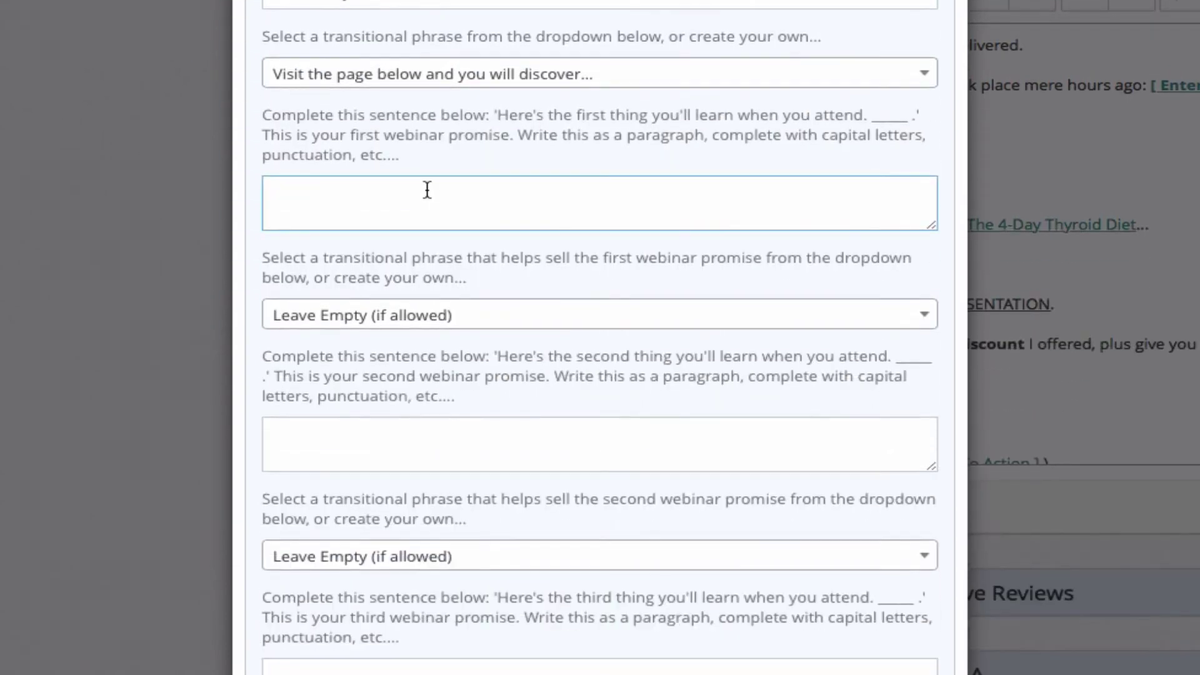
{"action": "type", "text": "Tip 1"}
{"action": "left_click", "coordinate": [468, 318]}
{"action": "left_click", "coordinate": [450, 429]}
{"action": "left_click", "coordinate": [374, 445]}
{"action": "type", "text": "Tip 2"}
{"action": "left_click", "coordinate": [469, 556]}
{"action": "left_click", "coordinate": [484, 347]}
{"action": "key", "text": "Tab"}
{"action": "type", "text": "Tip 3"}
{"action": "left_click", "coordinate": [484, 313]}
{"action": "left_click", "coordinate": [426, 471]}
{"action": "left_click", "coordinate": [423, 421]}
{"action": "type", "text": "5:00PM PST"}
{"action": "scroll", "coordinate": [410, 398], "scroll_direction": "down", "scroll_amount": 2}
{"action": "scroll", "coordinate": [410, 398], "scroll_direction": "down", "scroll_amount": 3}
{"action": "left_click", "coordinate": [412, 308]}
{"action": "left_click", "coordinate": [388, 350]}
{"action": "left_click", "coordinate": [392, 389]}
{"action": "type", "text": "http://www.emailcopypro.com/webinar"}
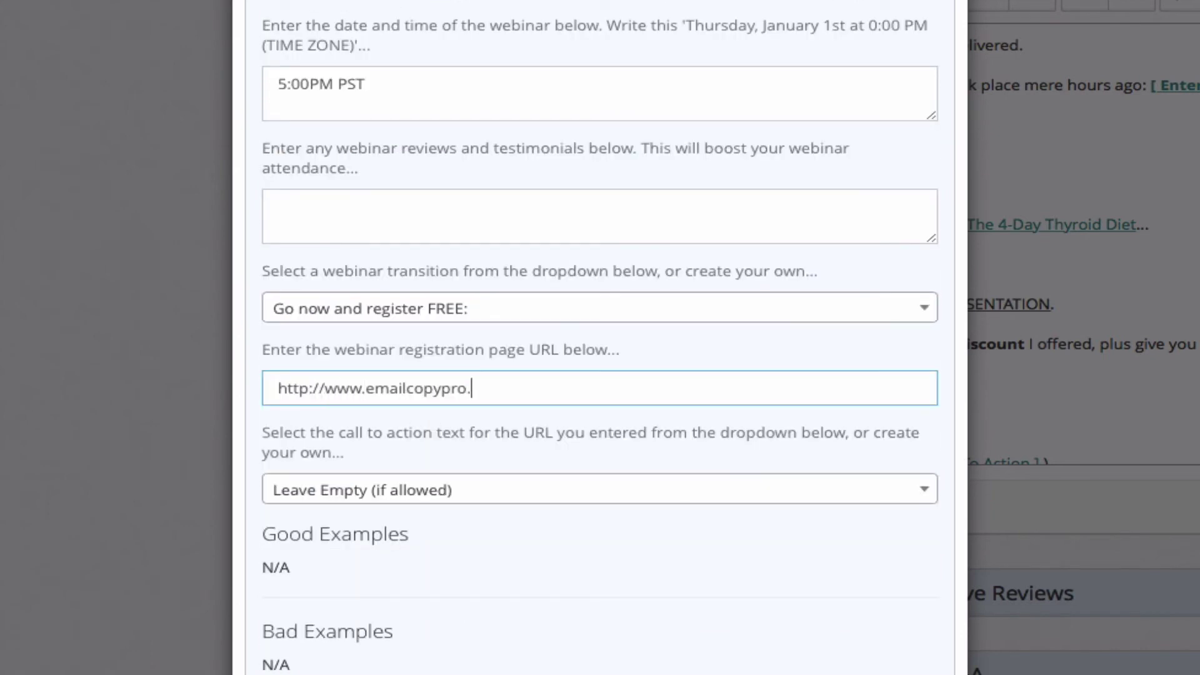
{"action": "left_click", "coordinate": [438, 490]}
{"action": "left_click", "coordinate": [389, 364]}
{"action": "scroll", "coordinate": [678, 327], "scroll_direction": "down", "scroll_amount": 8}
Create the webinar entry, then regenerate the Encore email to show This Is My Webinar and Tips 1–3
{"action": "left_click", "coordinate": [305, 632]}
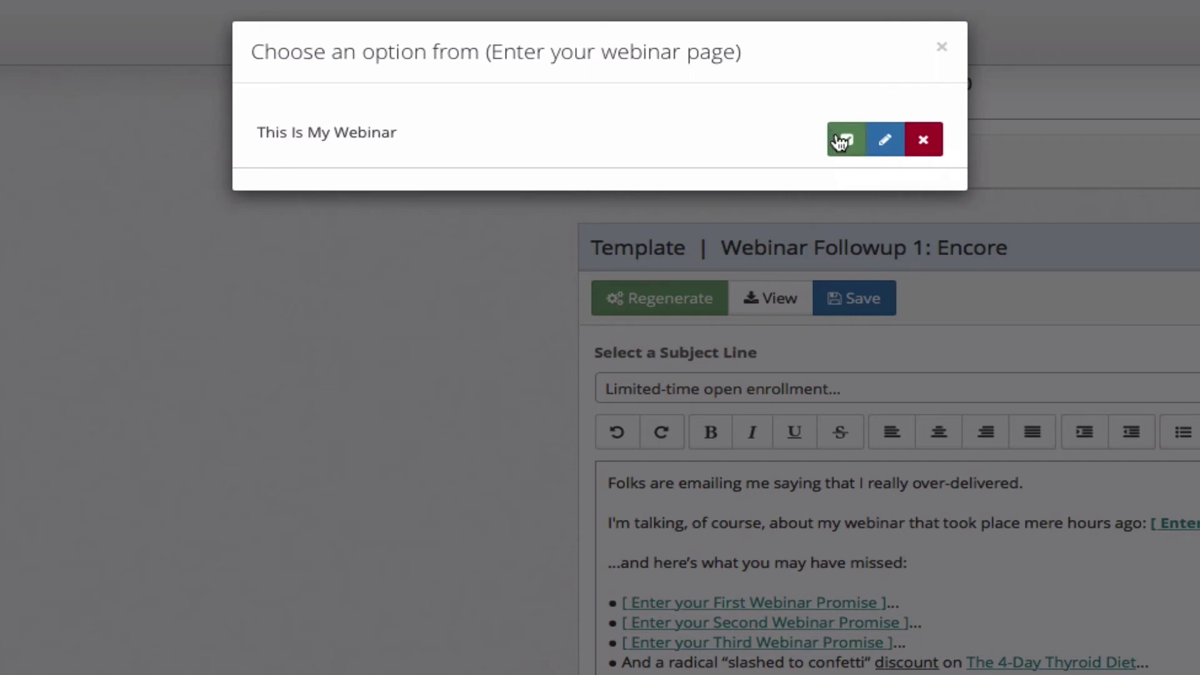
{"action": "left_click", "coordinate": [941, 48]}
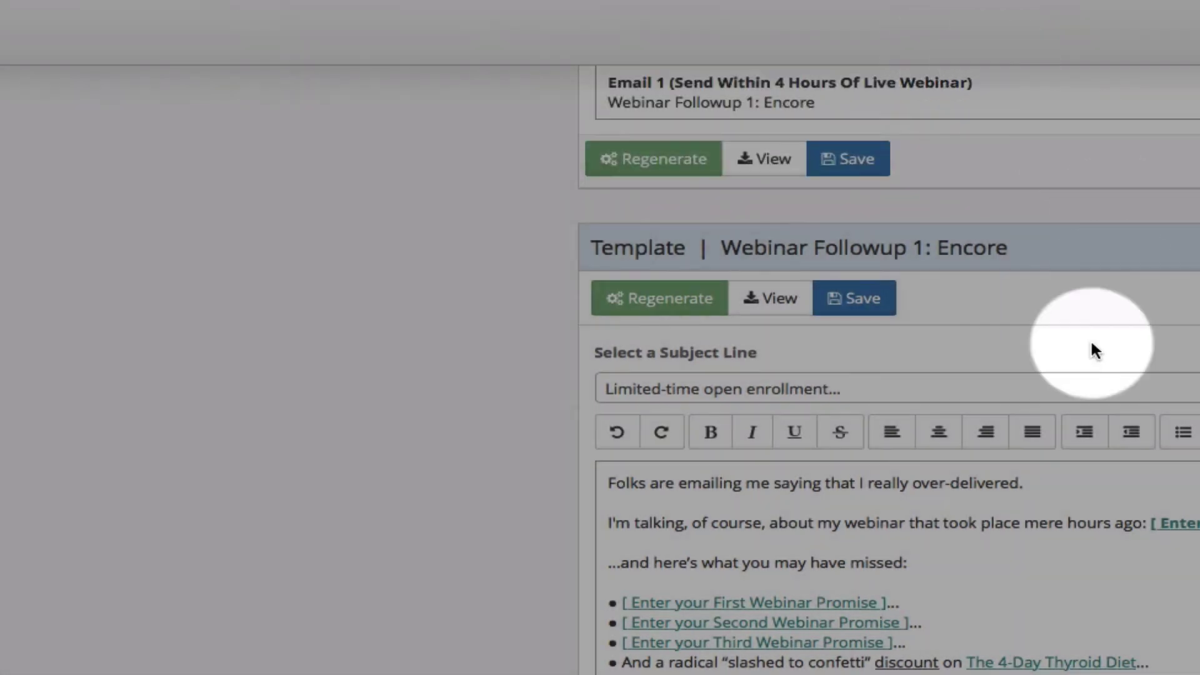
{"action": "left_click", "coordinate": [653, 299]}
{"action": "left_click", "coordinate": [863, 198]}
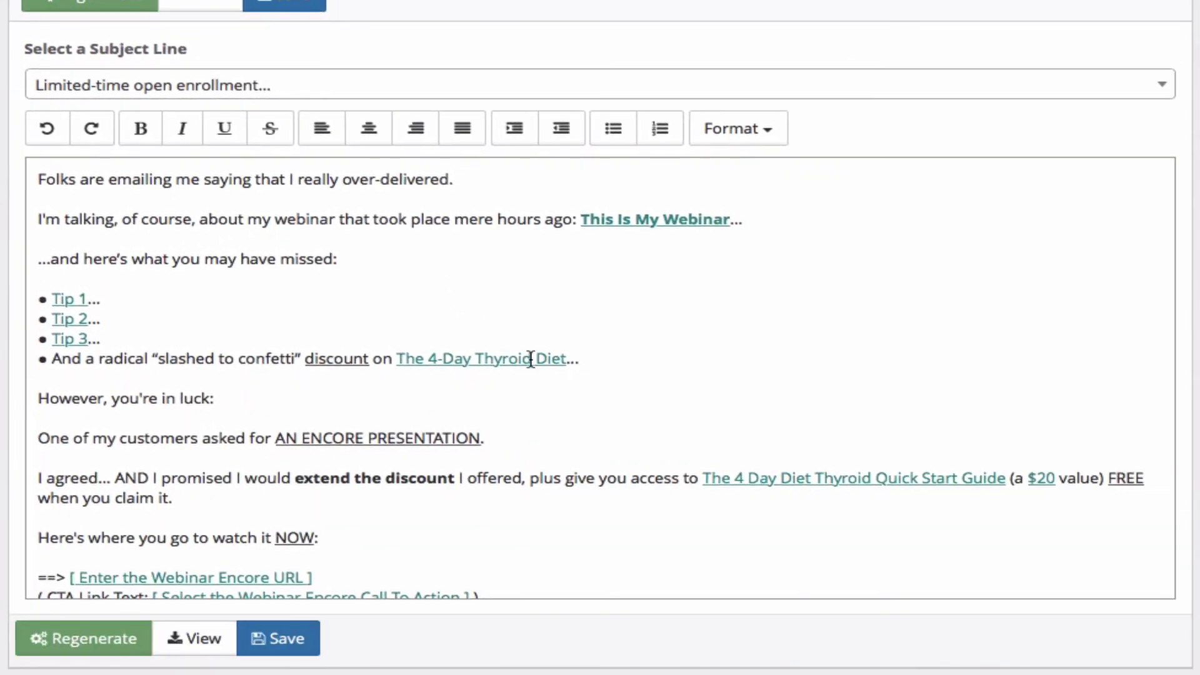
{"action": "scroll", "coordinate": [450, 359], "scroll_direction": "down", "scroll_amount": 5}
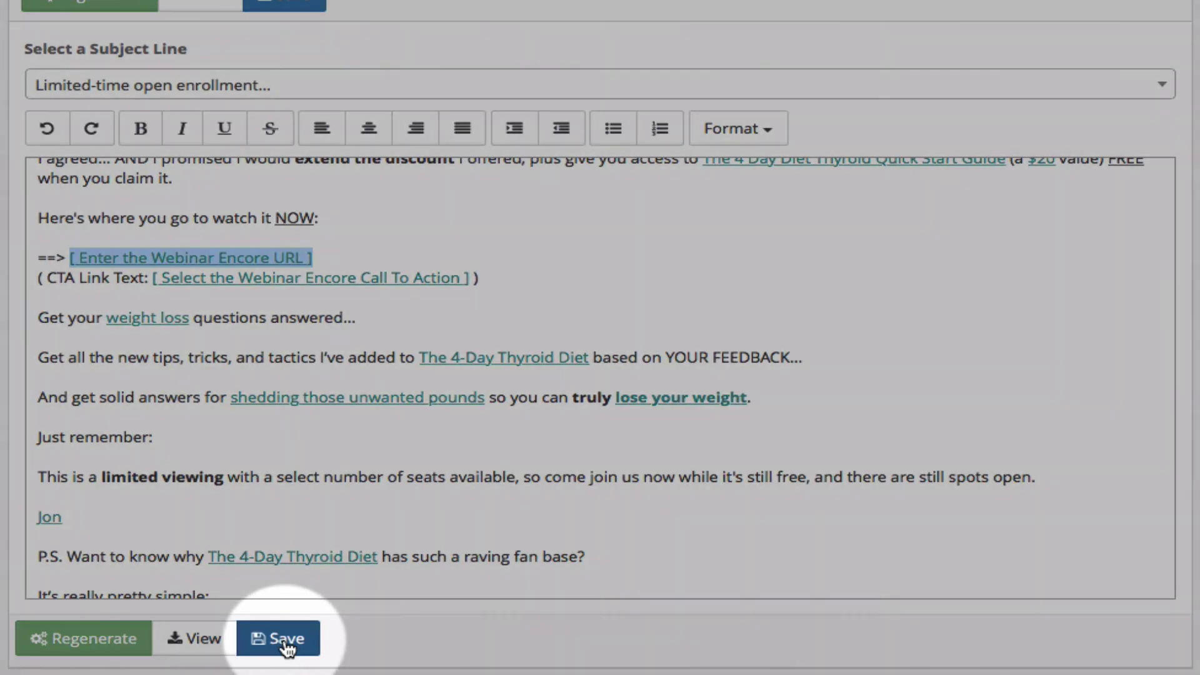
{"action": "scroll", "coordinate": [681, 249], "scroll_direction": "down", "scroll_amount": 2}
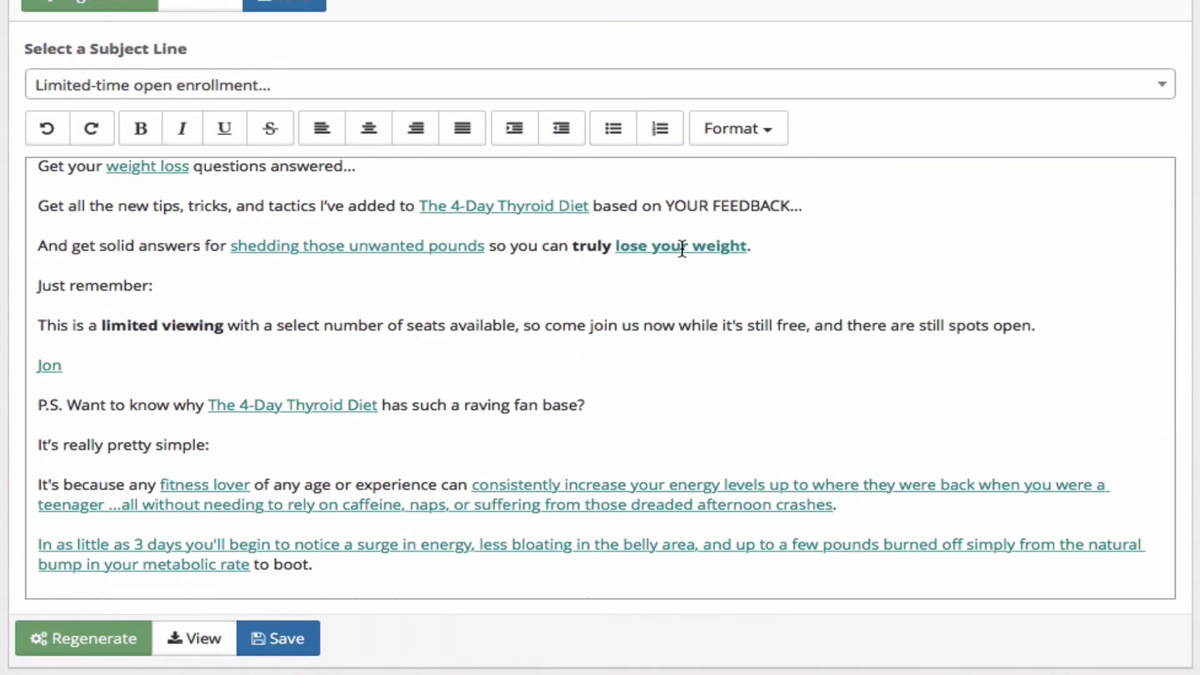
Edit the 'lose your weight' goal entry to Leave Empty pronoun, save it to the niche, and insert it
{"action": "left_click", "coordinate": [682, 249]}
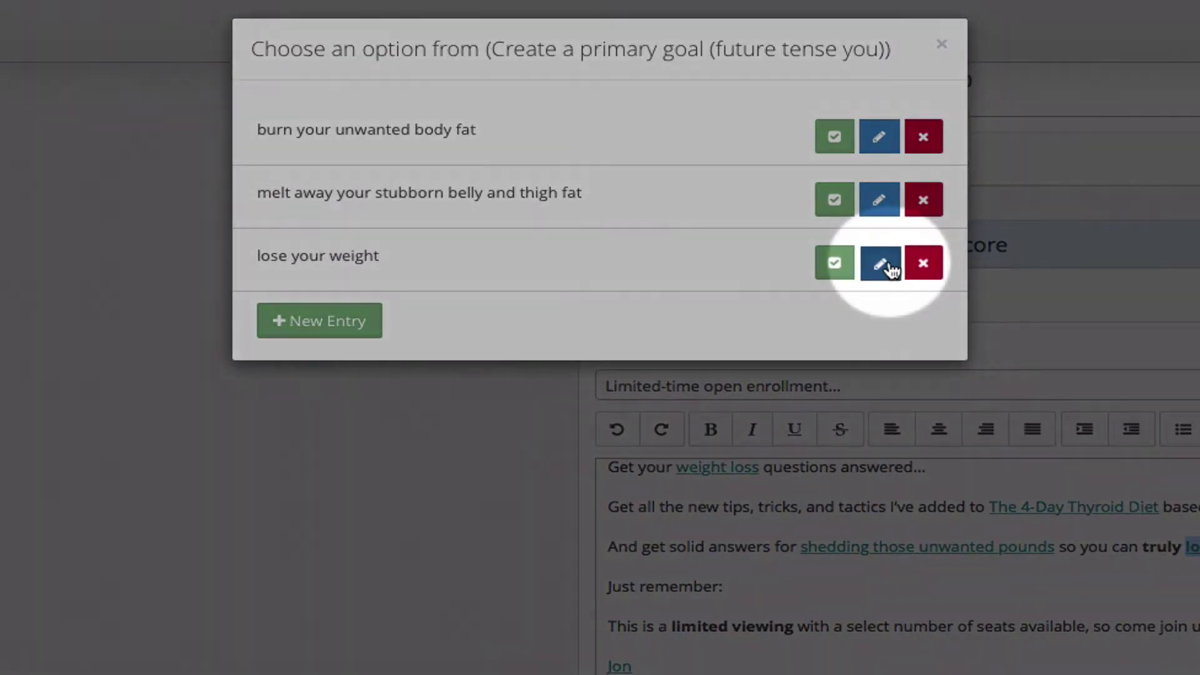
{"action": "left_click", "coordinate": [890, 270]}
{"action": "left_click", "coordinate": [337, 559]}
{"action": "left_click", "coordinate": [340, 571]}
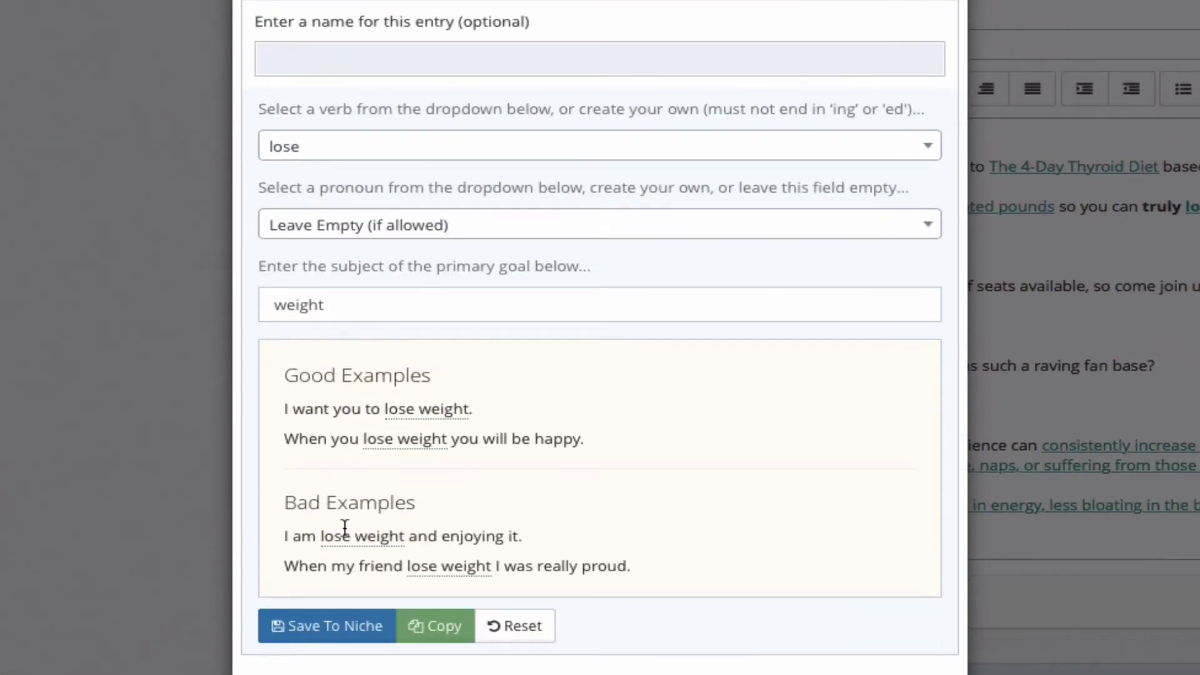
{"action": "left_click", "coordinate": [329, 627]}
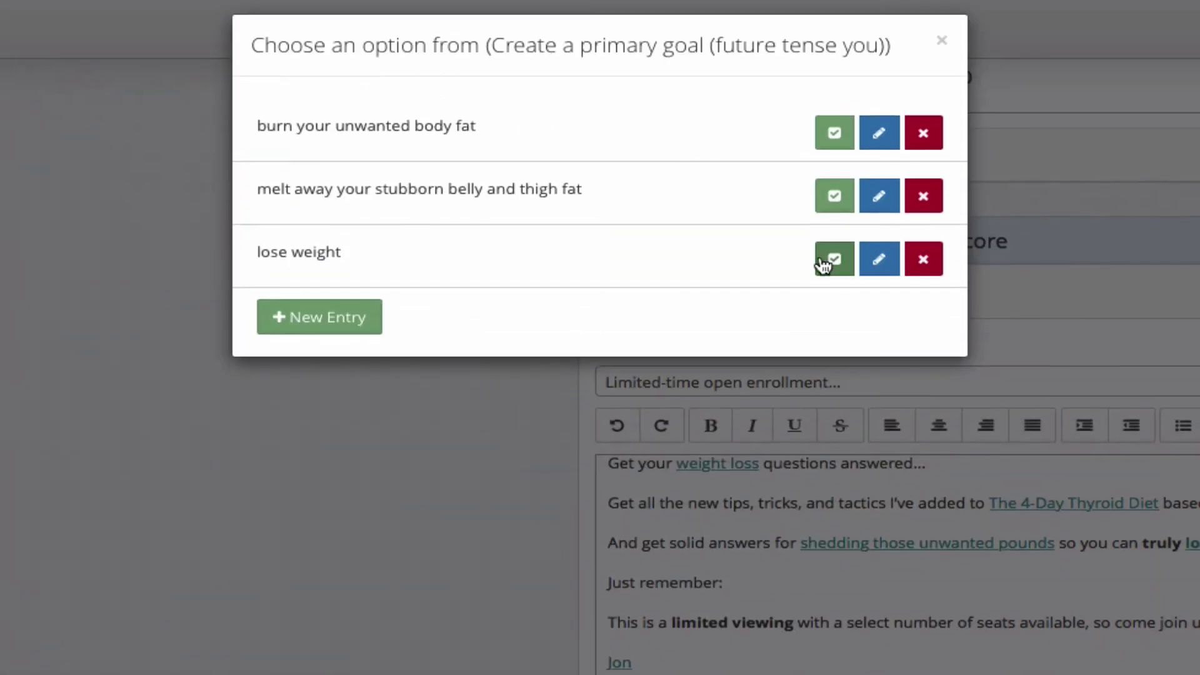
{"action": "left_click", "coordinate": [833, 259]}
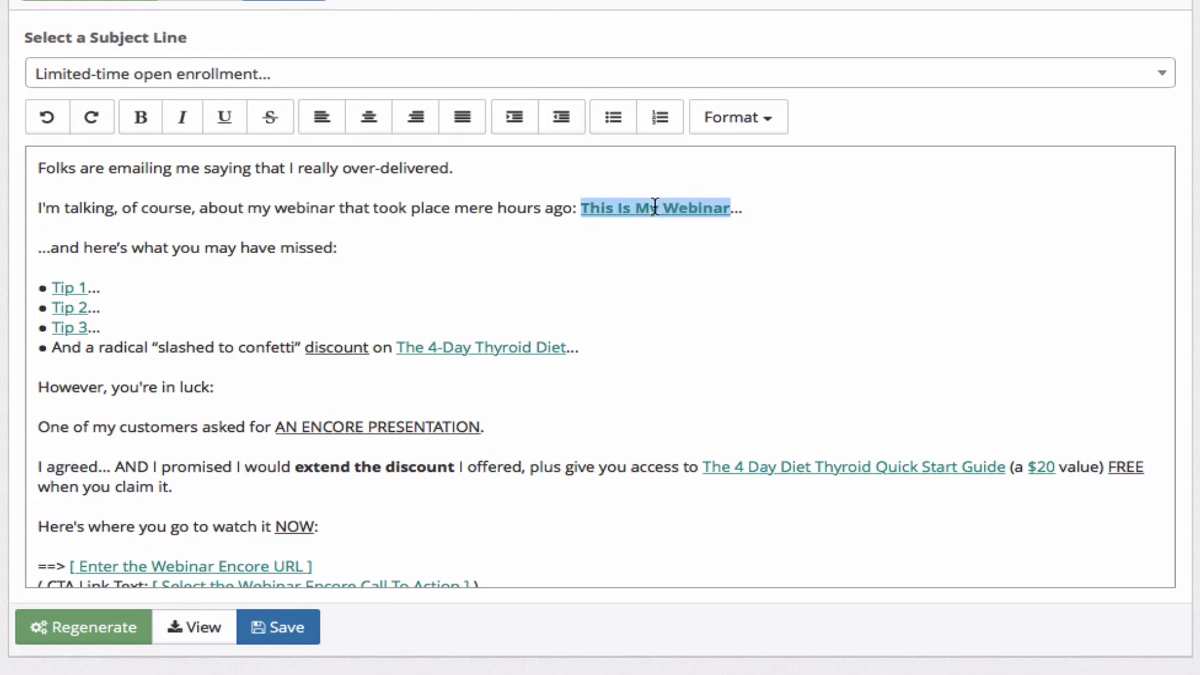
Make an editable copy of the This Is My Webinar entry
{"action": "left_click", "coordinate": [654, 208]}
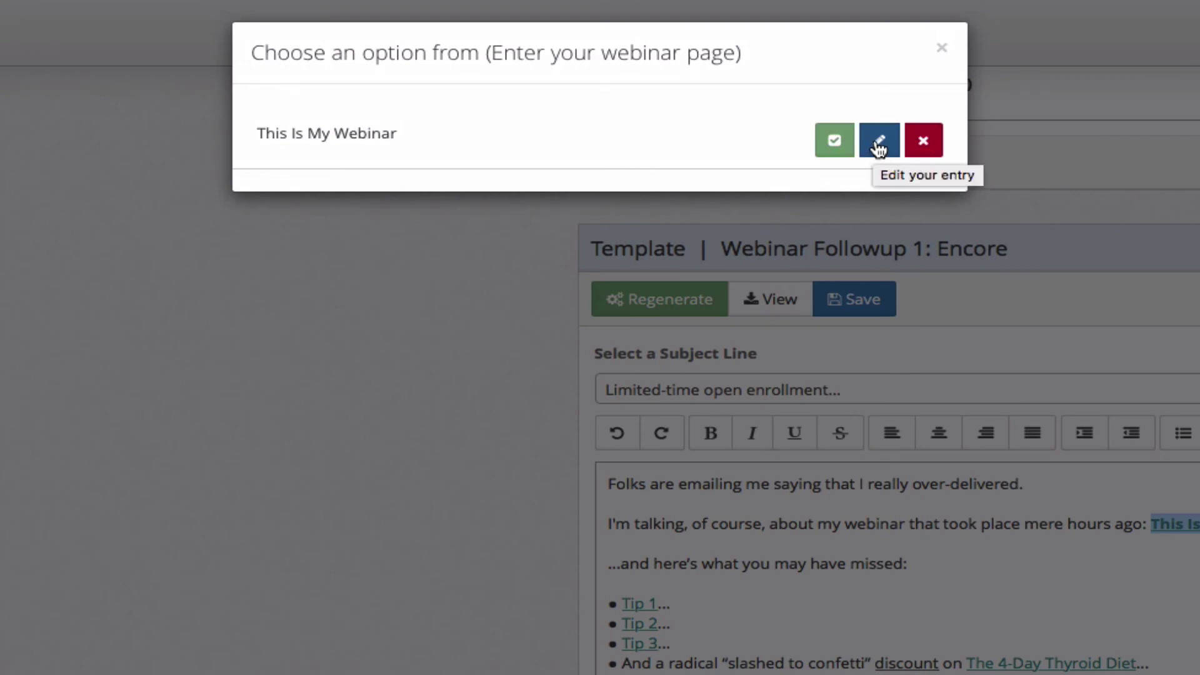
{"action": "left_click", "coordinate": [878, 148]}
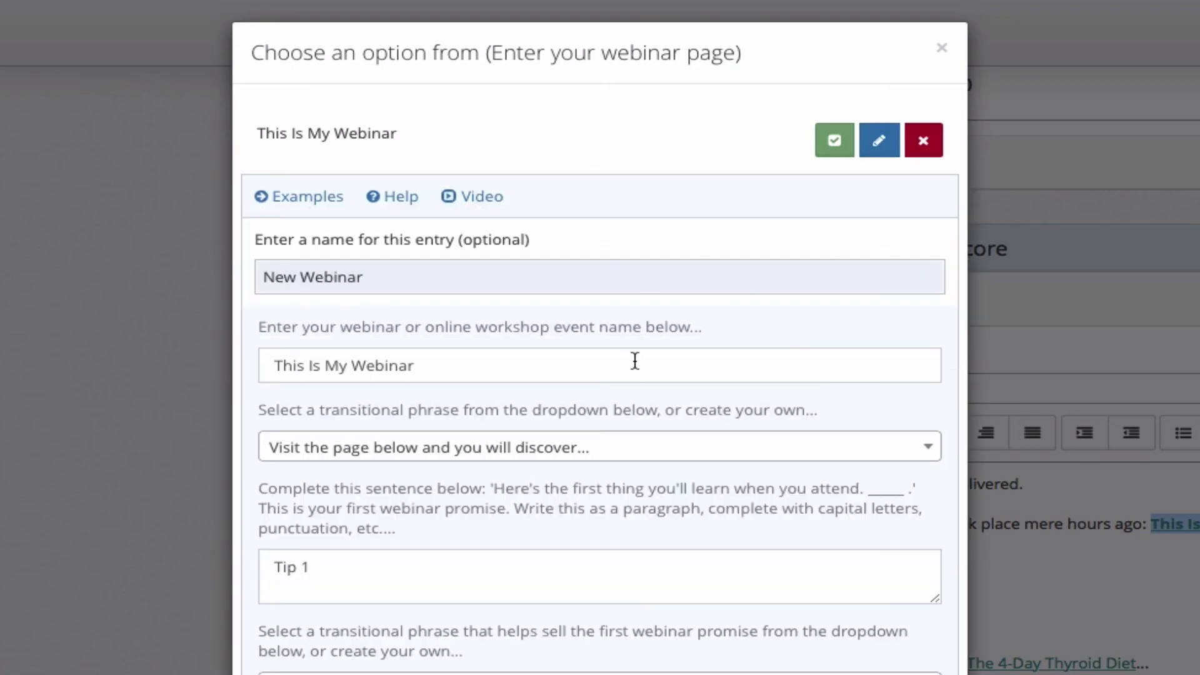
{"action": "scroll", "coordinate": [635, 361], "scroll_direction": "down", "scroll_amount": 20}
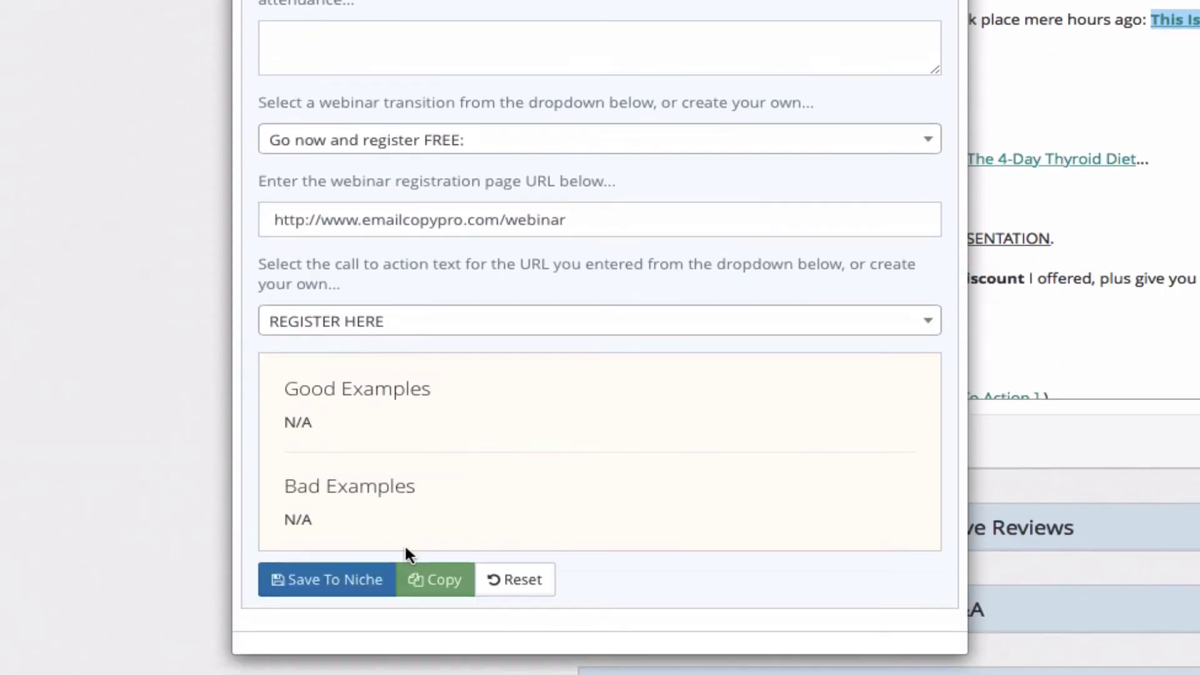
{"action": "left_click", "coordinate": [430, 582]}
{"action": "scroll", "coordinate": [445, 525], "scroll_direction": "up", "scroll_amount": 8}
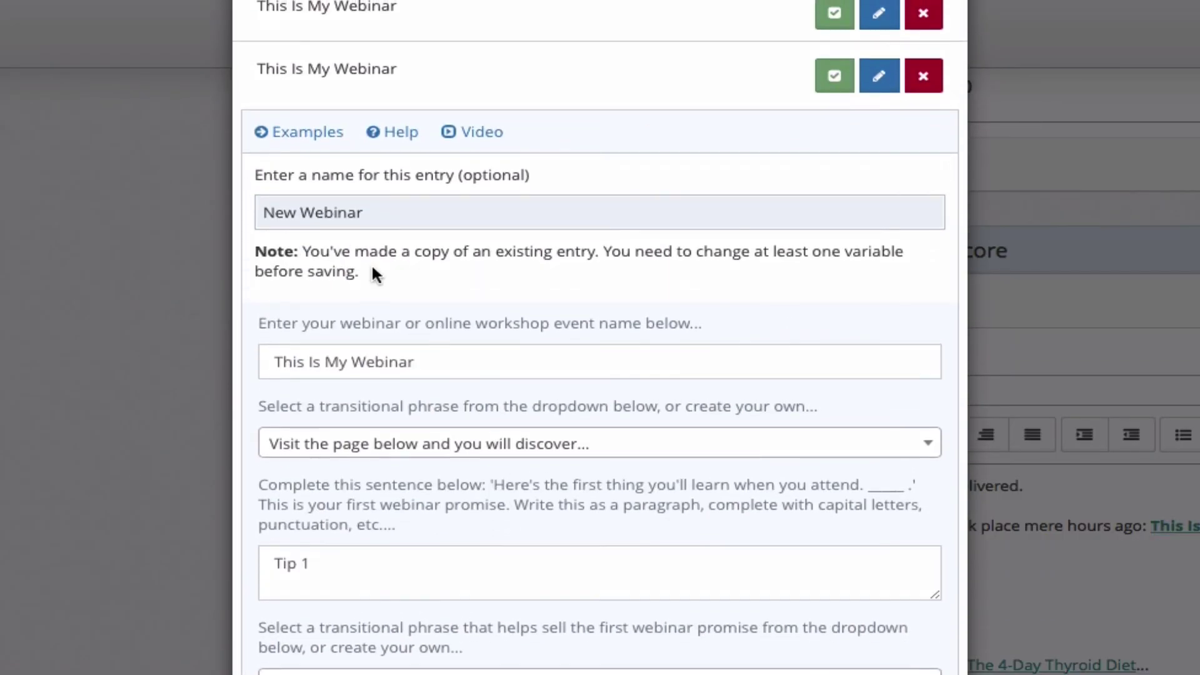
{"action": "left_click_drag", "start_coordinate": [371, 270], "coordinate": [256, 251]}
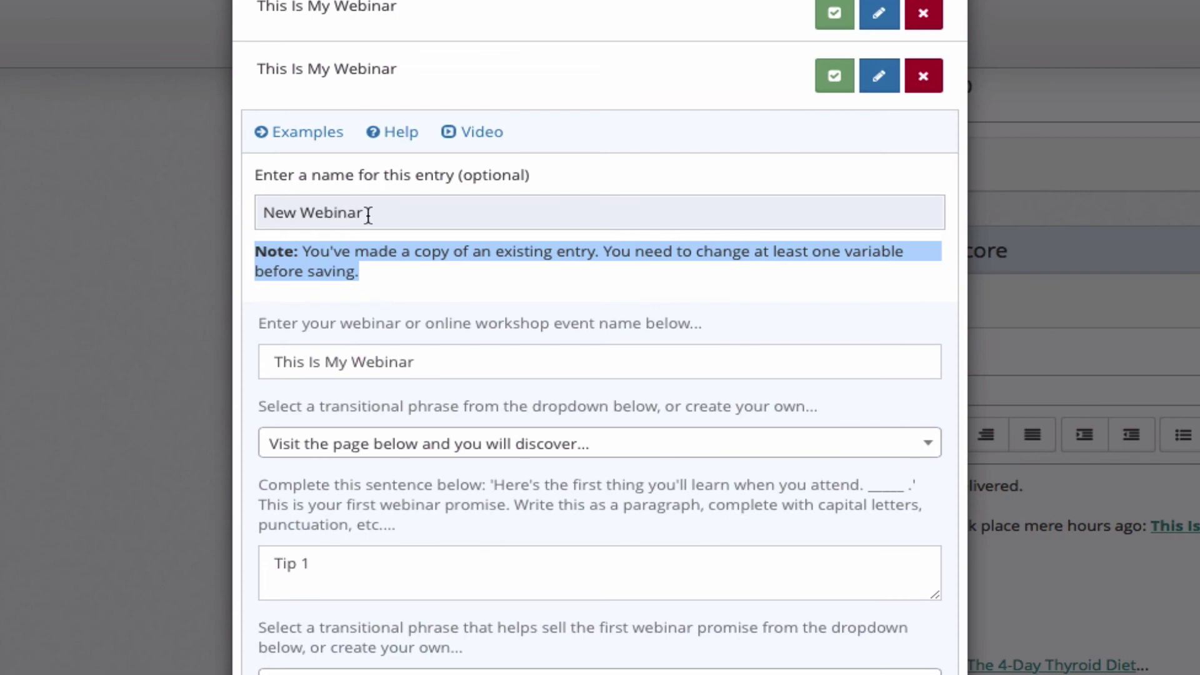
Change the copy's tips to Tip 4, Tip 5 and Tip 6 and save it to the niche
{"action": "left_click", "coordinate": [324, 560]}
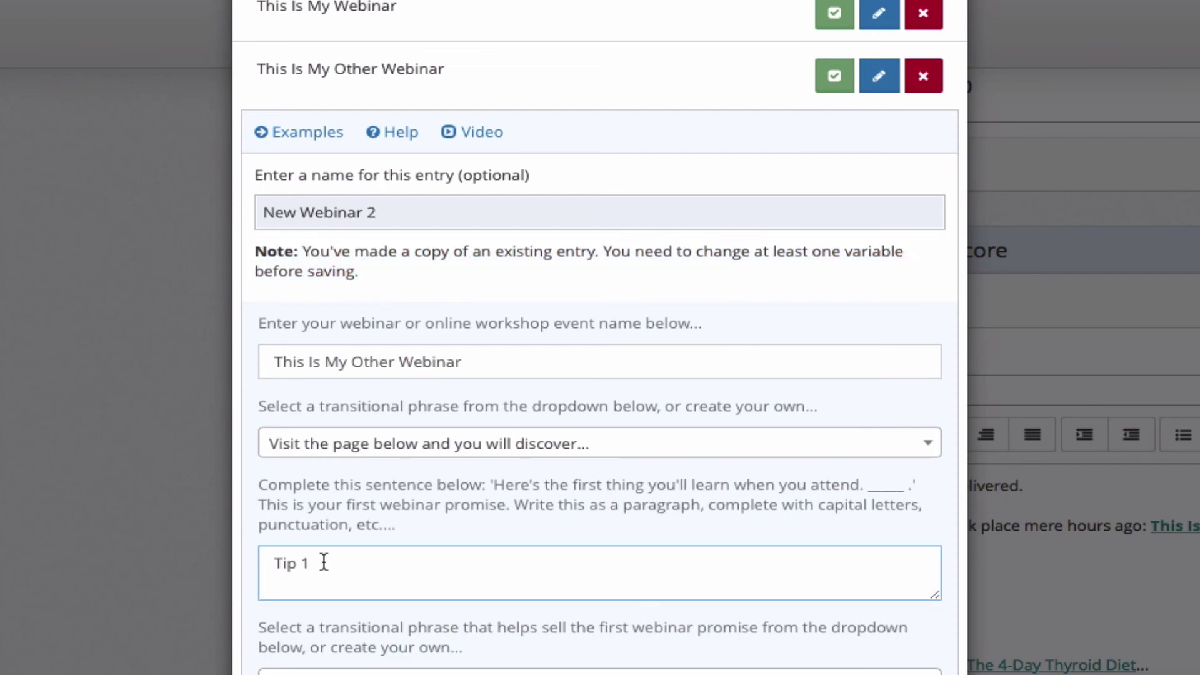
{"action": "key", "text": "BackSpace"}
{"action": "type", "text": "4"}
{"action": "scroll", "coordinate": [335, 645], "scroll_direction": "down", "scroll_amount": 8}
{"action": "left_click", "coordinate": [335, 306]}
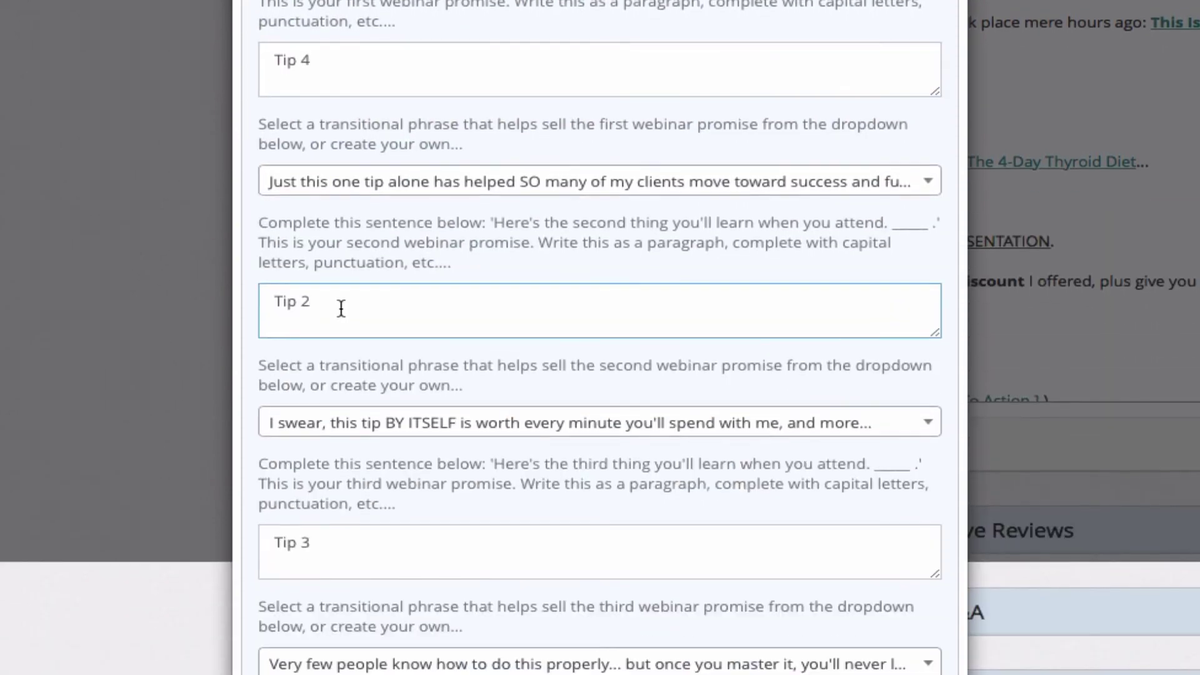
{"action": "key", "text": "BackSpace"}
{"action": "type", "text": "5"}
{"action": "left_click", "coordinate": [364, 537]}
{"action": "key", "text": "BackSpace"}
{"action": "type", "text": "6"}
{"action": "scroll", "coordinate": [407, 523], "scroll_direction": "down", "scroll_amount": 10}
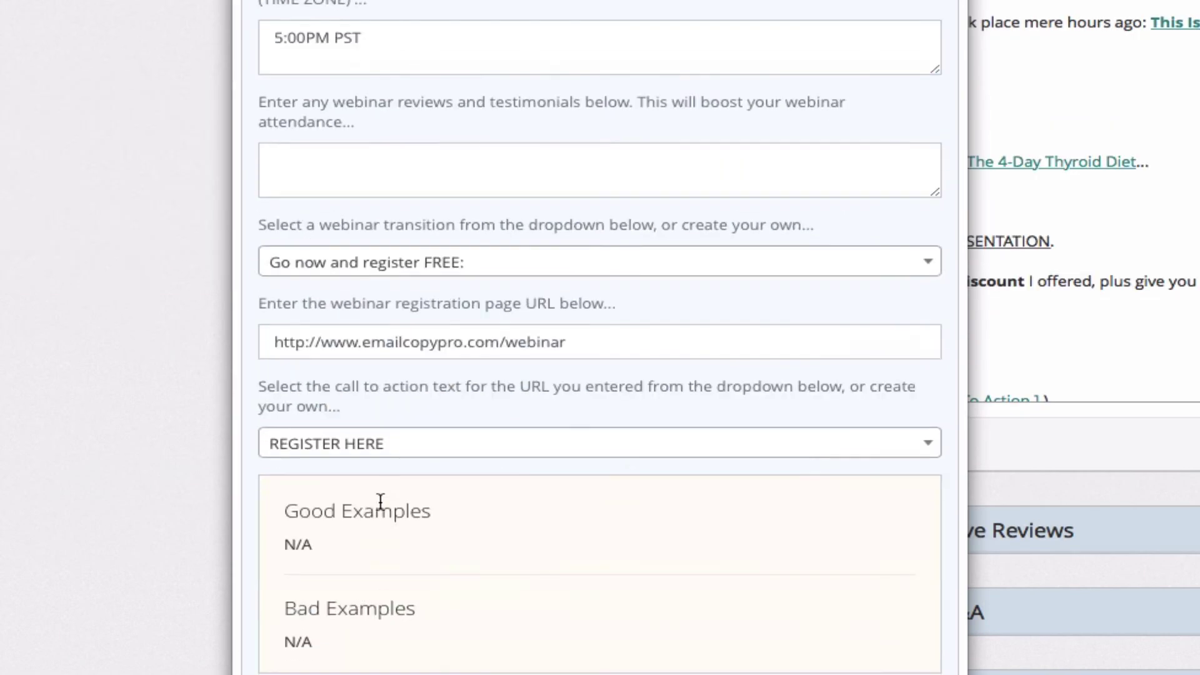
{"action": "type", "text": "2"}
{"action": "scroll", "coordinate": [588, 355], "scroll_direction": "down", "scroll_amount": 3}
{"action": "left_click", "coordinate": [338, 580]}
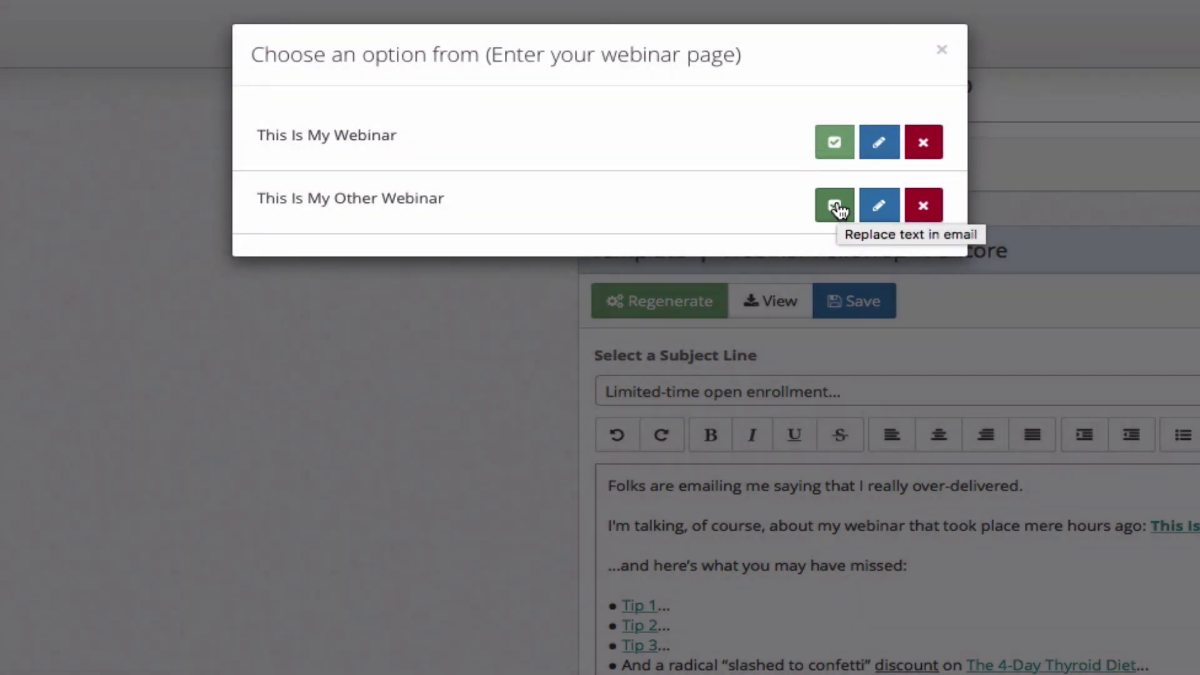
Insert This Is My Other Webinar, swap Tip 1 for Tip 4, and regenerate the email
{"action": "left_click", "coordinate": [835, 205]}
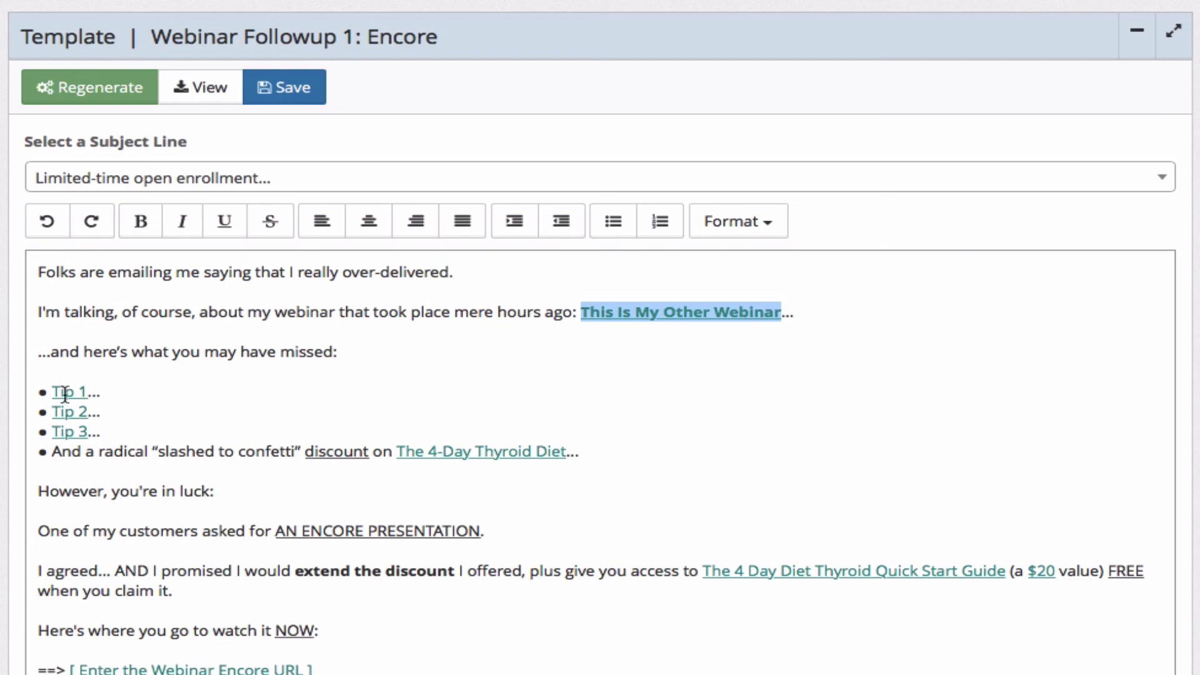
{"action": "left_click", "coordinate": [64, 392]}
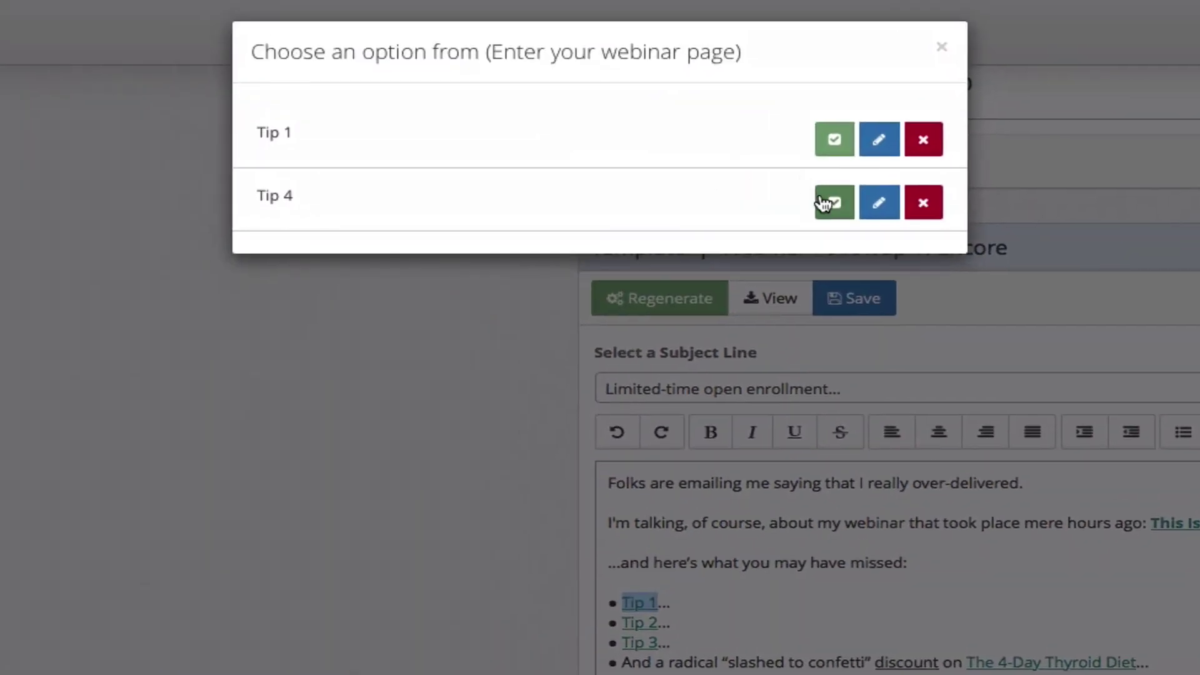
{"action": "left_click", "coordinate": [824, 205]}
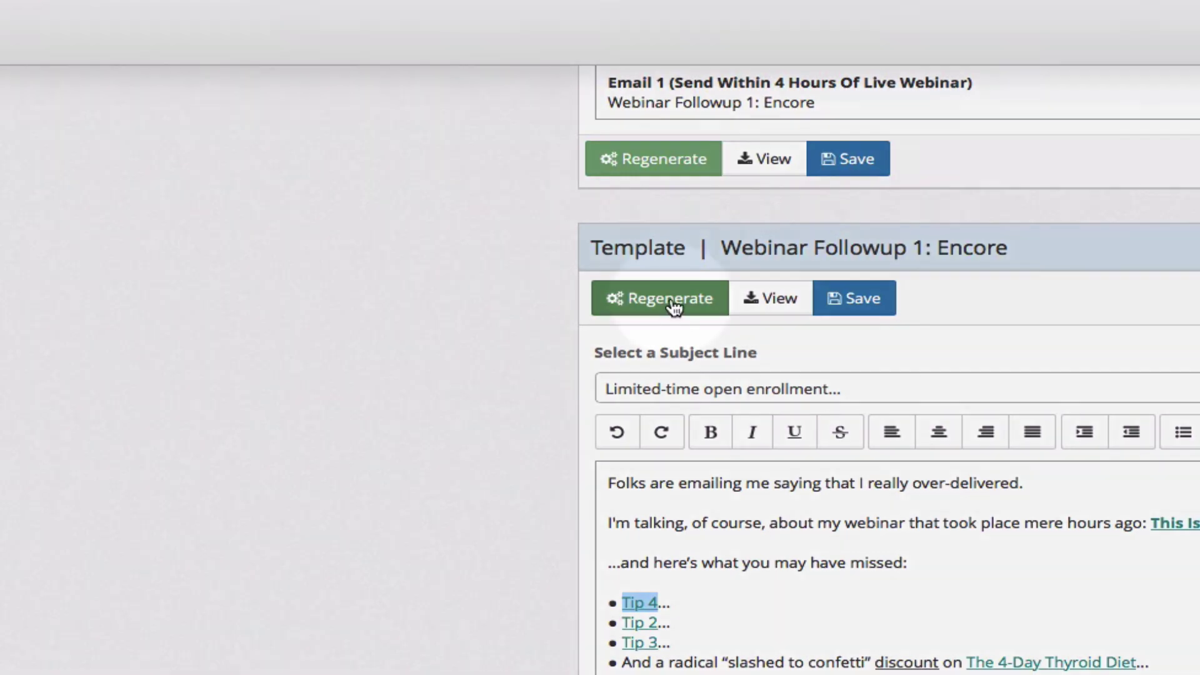
{"action": "left_click", "coordinate": [669, 305]}
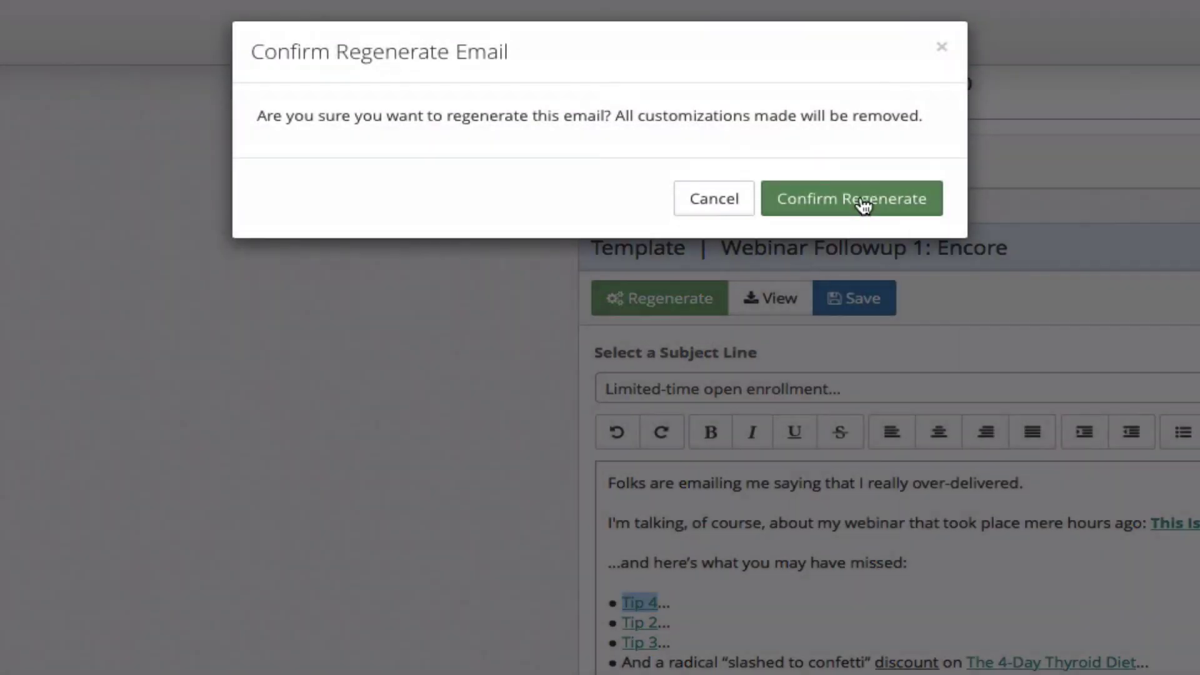
{"action": "left_click", "coordinate": [863, 200]}
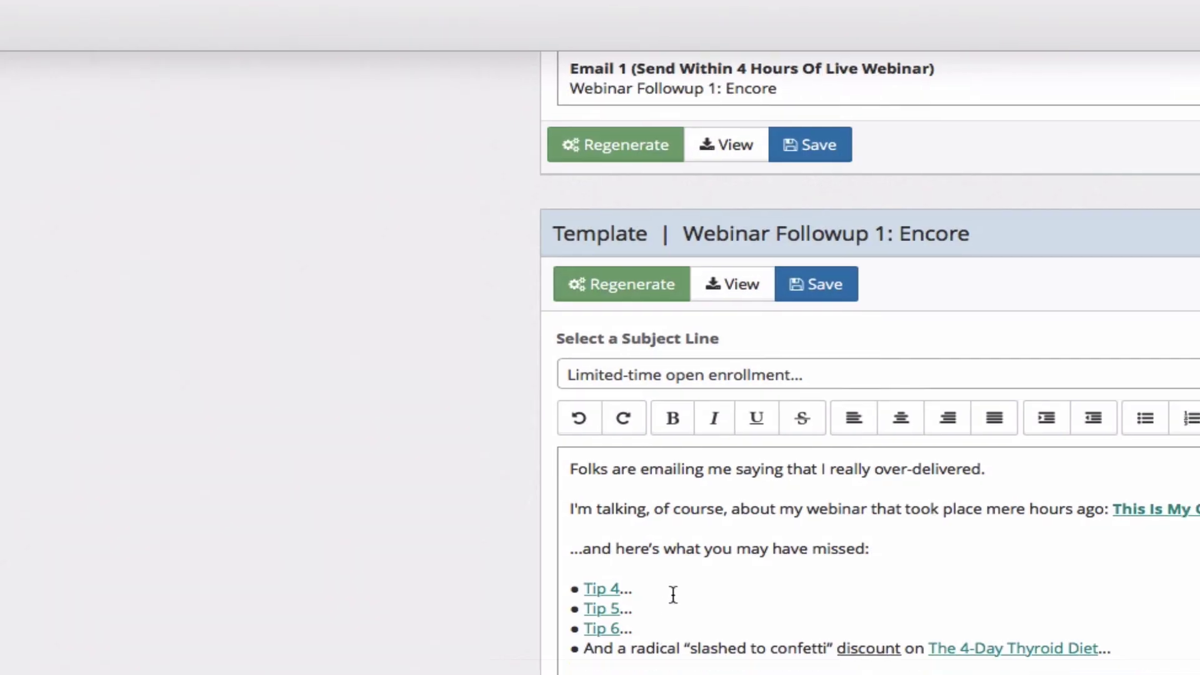